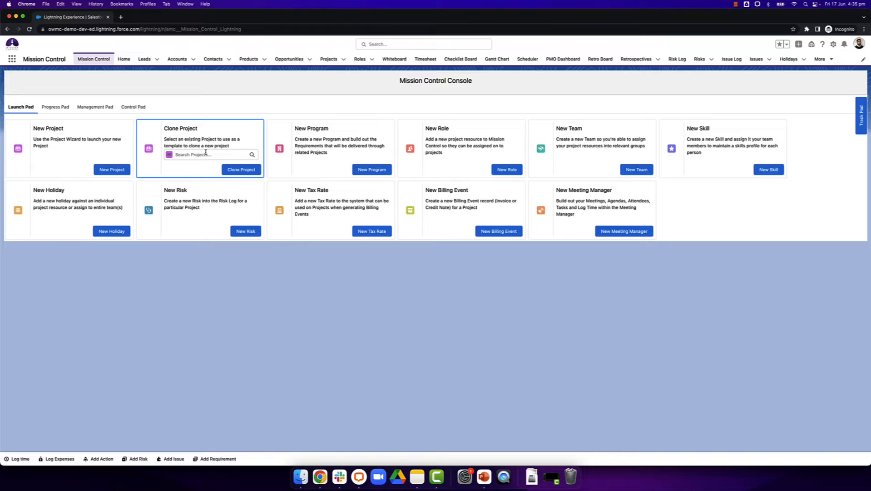
Open the Ripcurl: Website Build project and start cloning it.
click(206, 154)
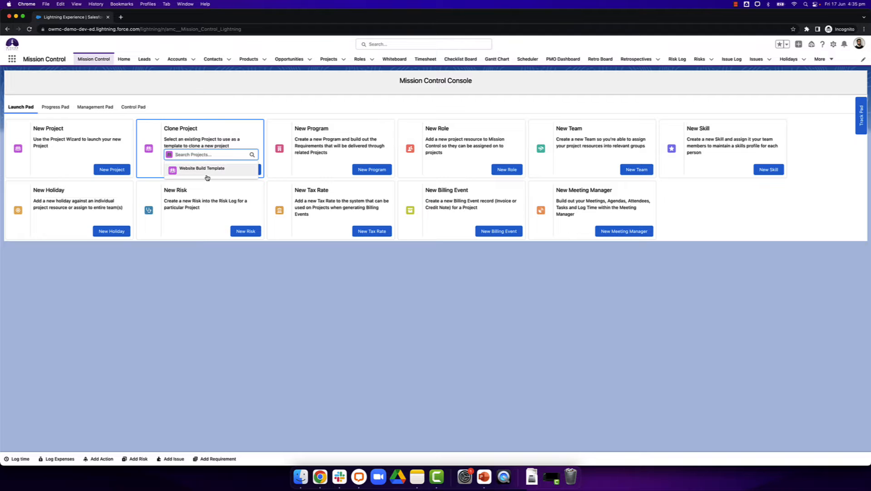
click(195, 271)
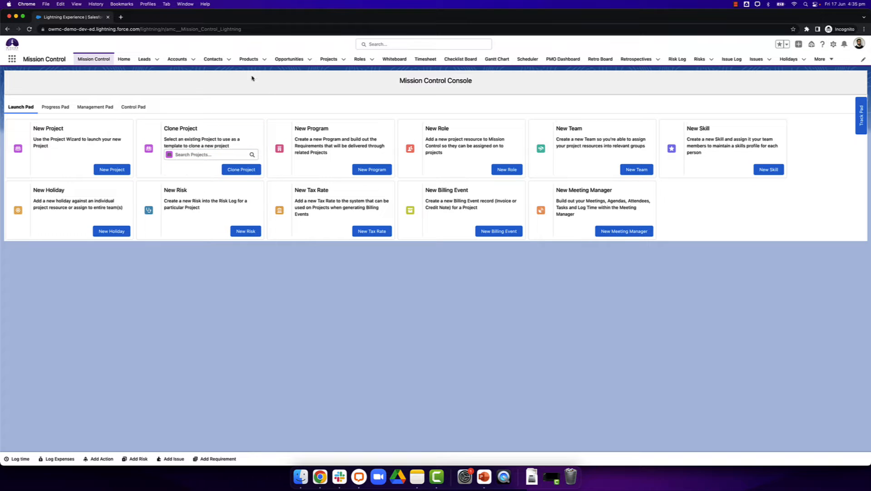
click(329, 60)
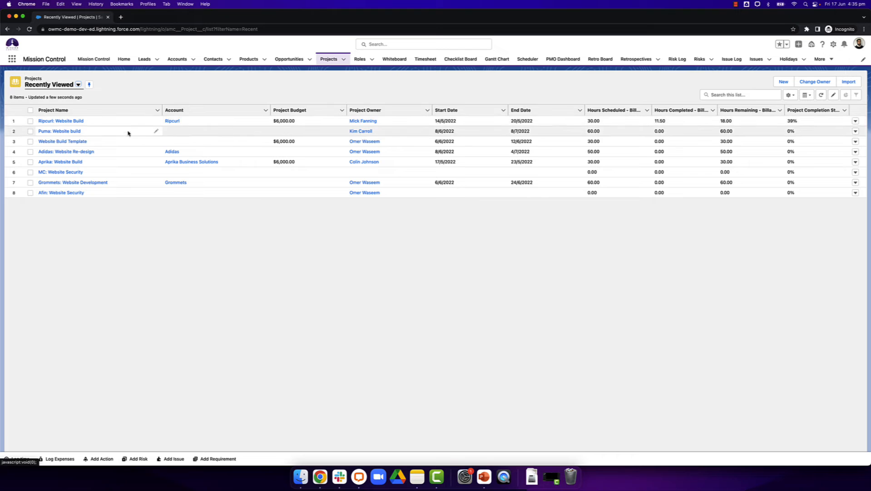
click(50, 122)
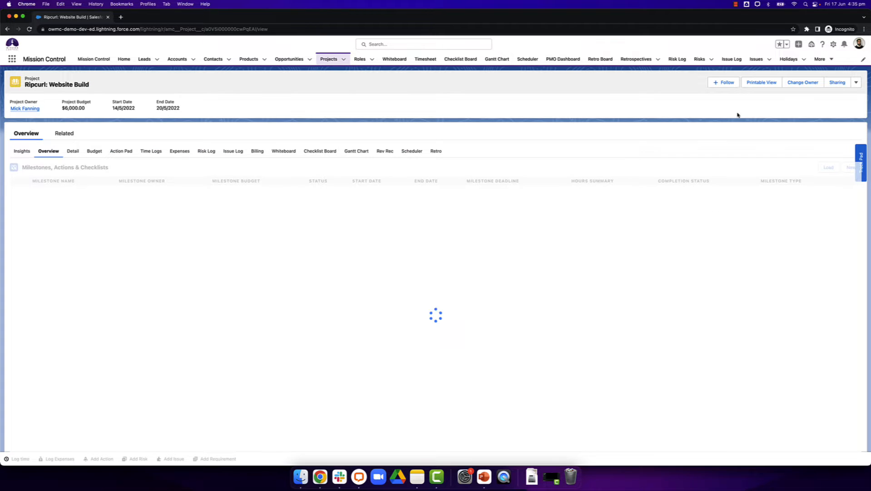
click(855, 82)
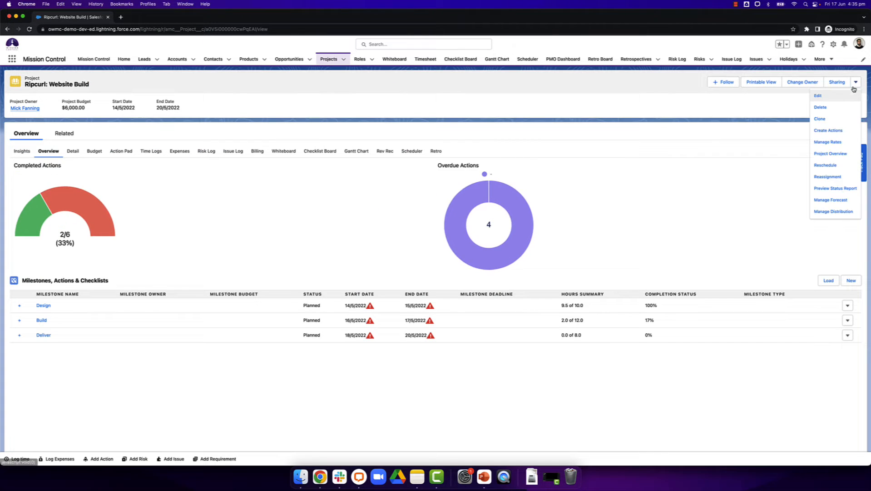
click(823, 121)
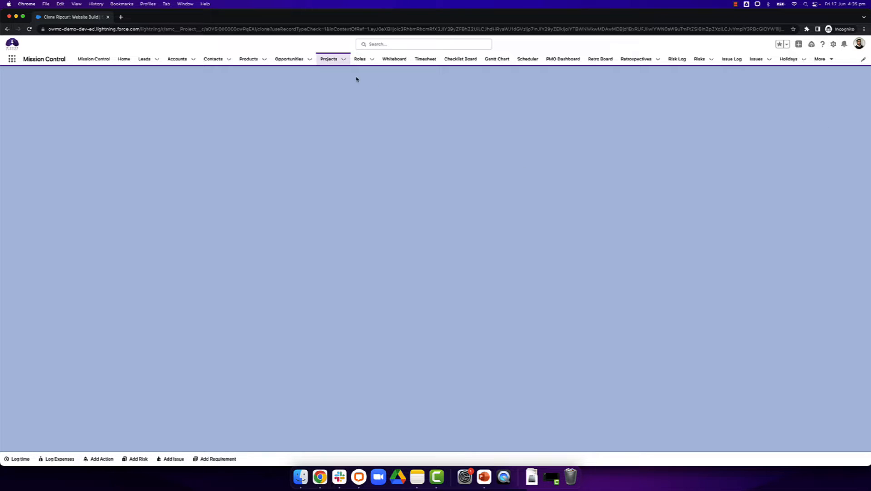
Open the original Ripcurl: Website Build record in a new browser tab.
click(344, 59)
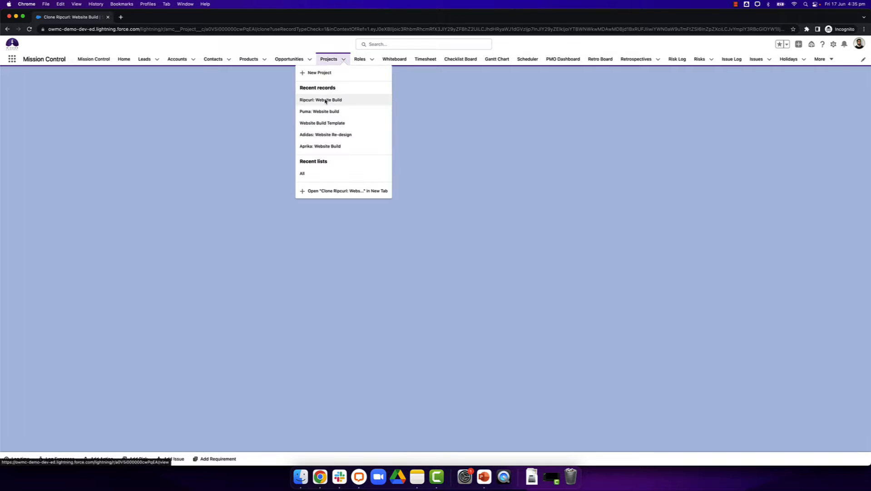
right_click(325, 101)
click(340, 105)
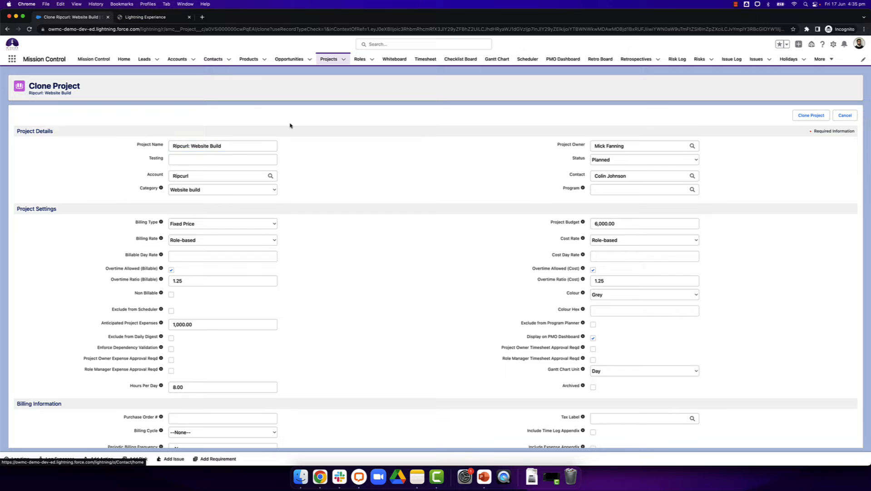
Name the cloned project "Ripcurl: Website Build Cloned" and review its project settings, clone settings and milestones.
click(262, 145)
text(Cloned)
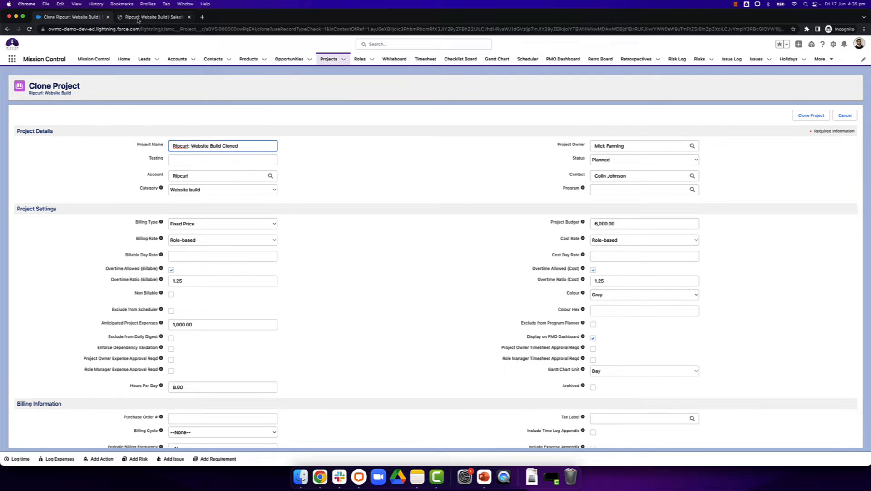
click(347, 172)
scroll(348, 171, down, 5)
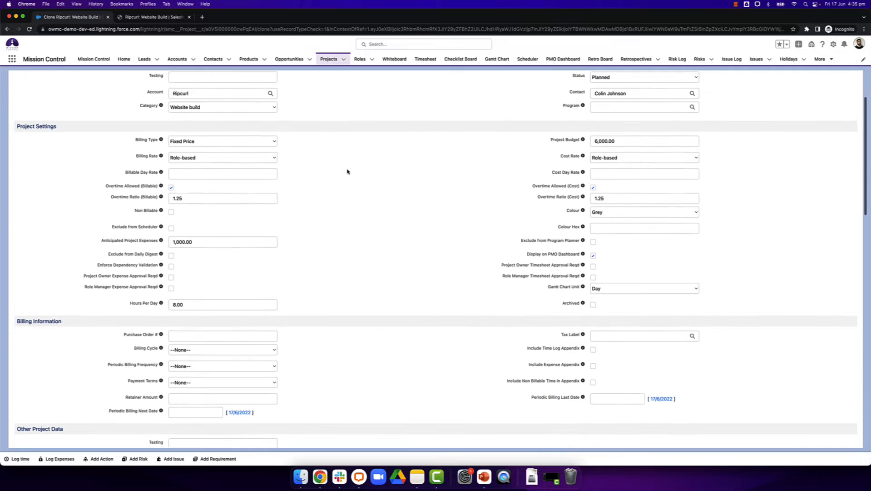
scroll(348, 171, down, 7)
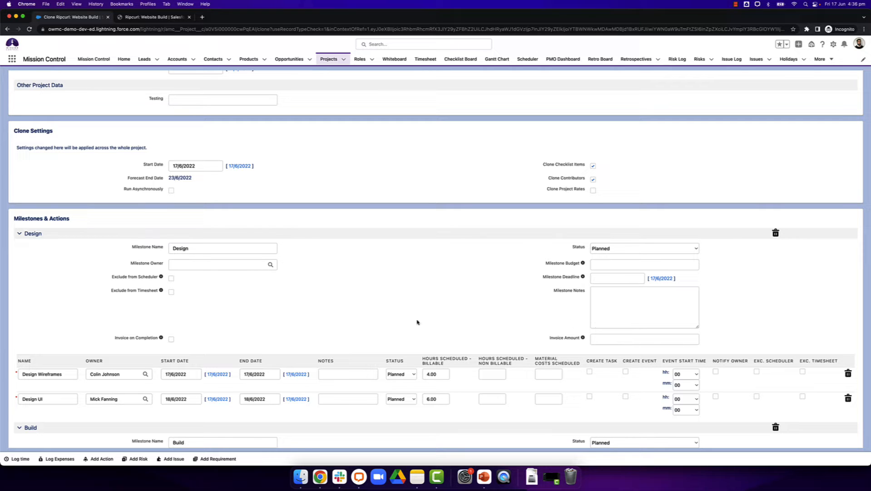
scroll(395, 292, up, 15)
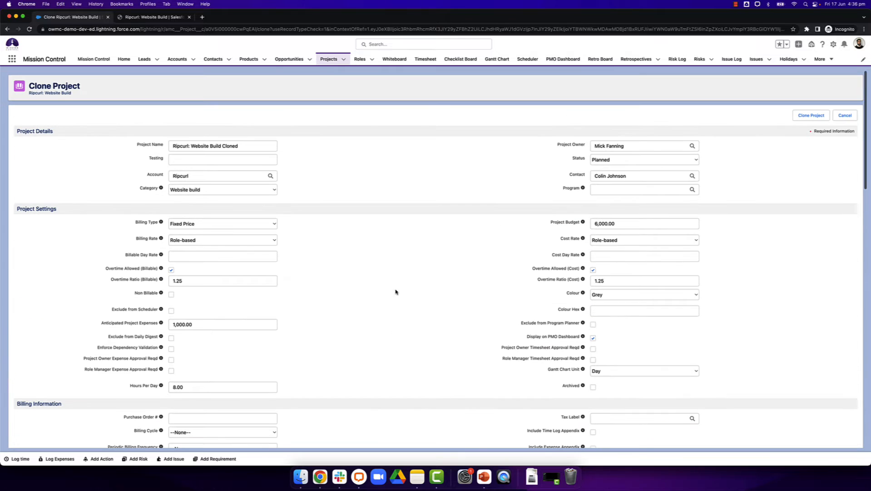
Include the project rates in the clone settings and create the cloned project.
scroll(444, 314, down, 6)
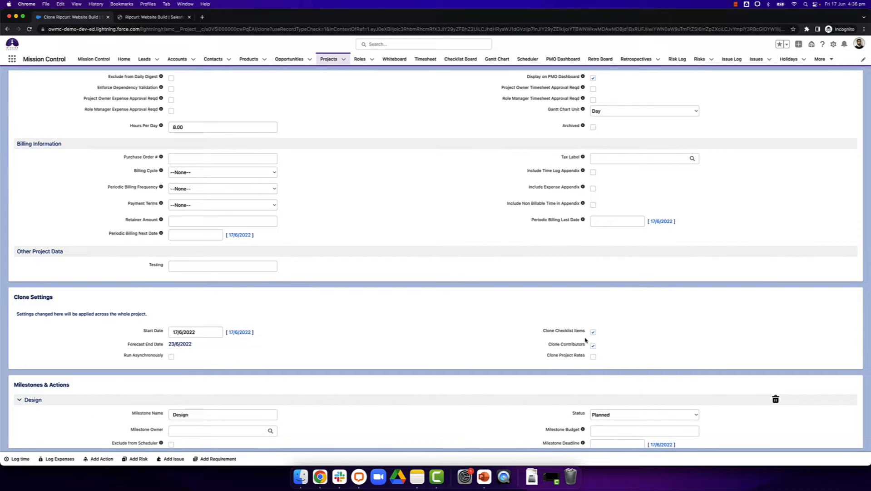
click(593, 357)
scroll(488, 344, up, 6)
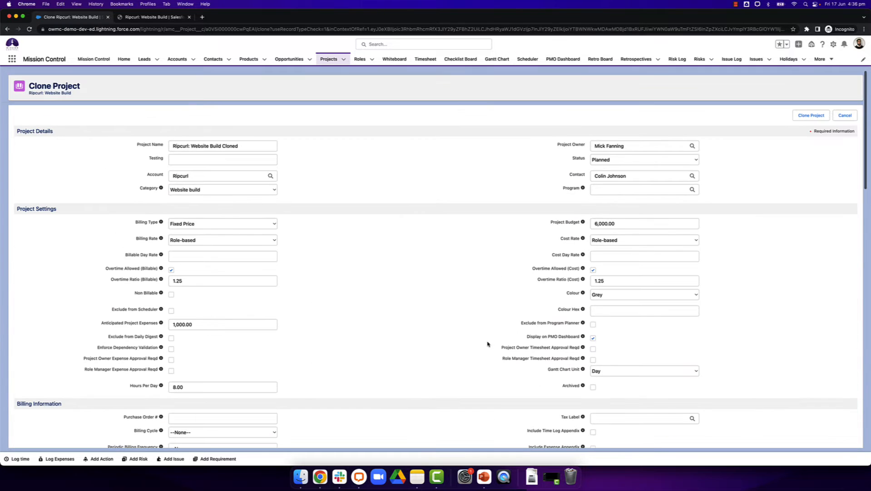
click(812, 115)
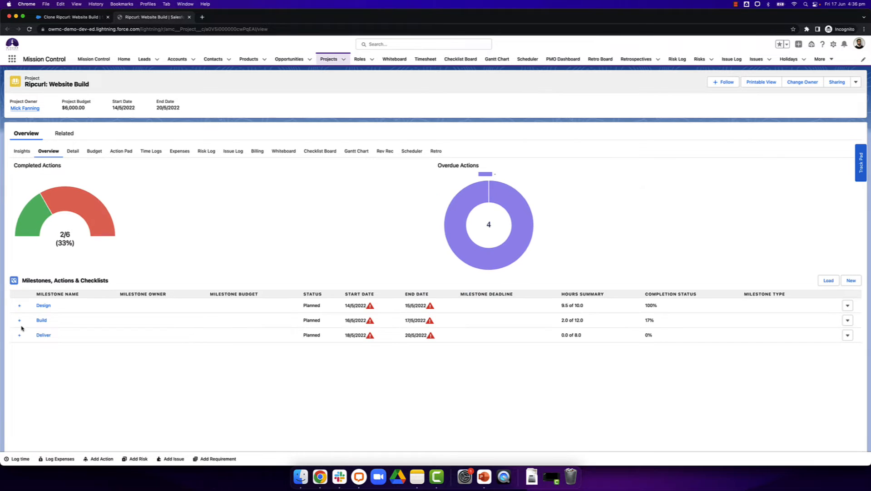
Expand the Deliver, Build and Design milestones of the original project and place its browser tab before the clone's.
click(20, 335)
click(19, 320)
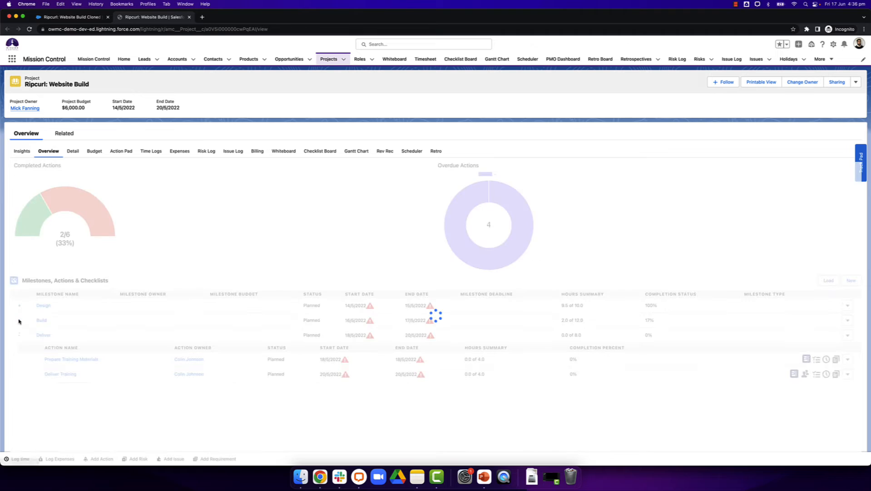
click(19, 306)
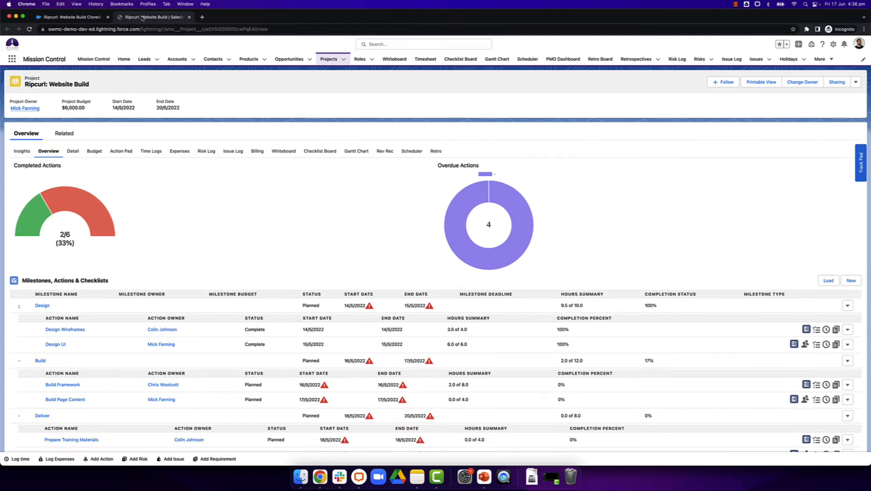
drag(142, 18, 69, 17)
Expand the Deliver, Build and Design milestones of the cloned project to examine their actions.
click(150, 18)
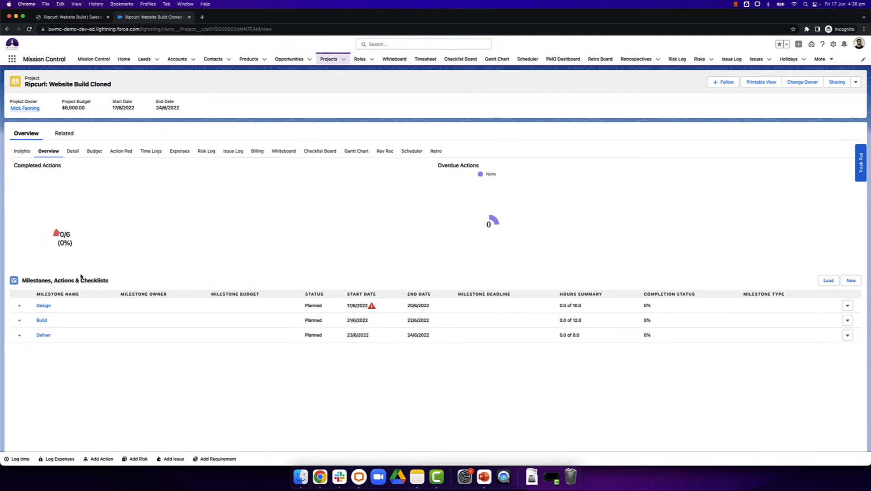
click(19, 335)
click(20, 322)
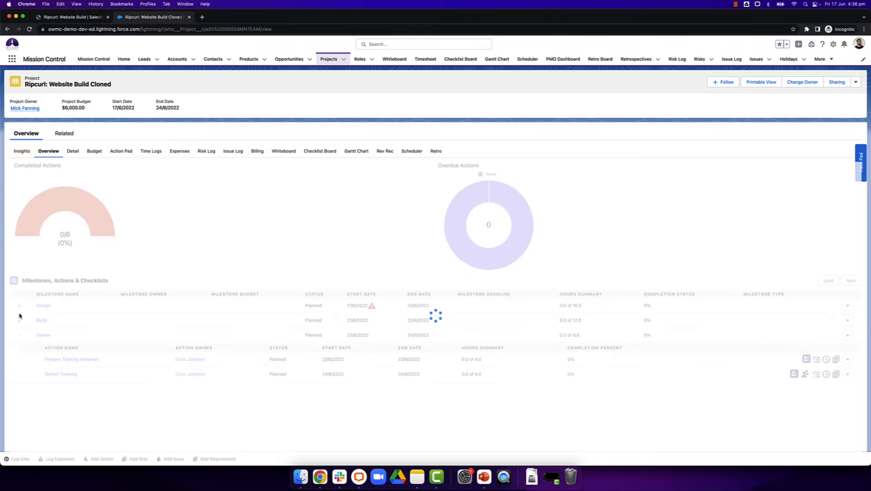
click(19, 306)
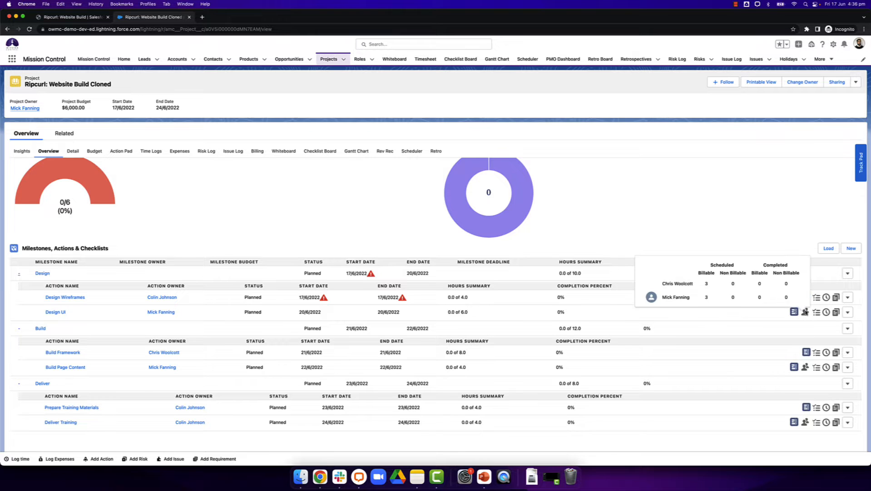
Return to the original project and check the contributors of its Deliver Training action.
key(ctrl+shift+Tab)
scroll(770, 354, down, 2)
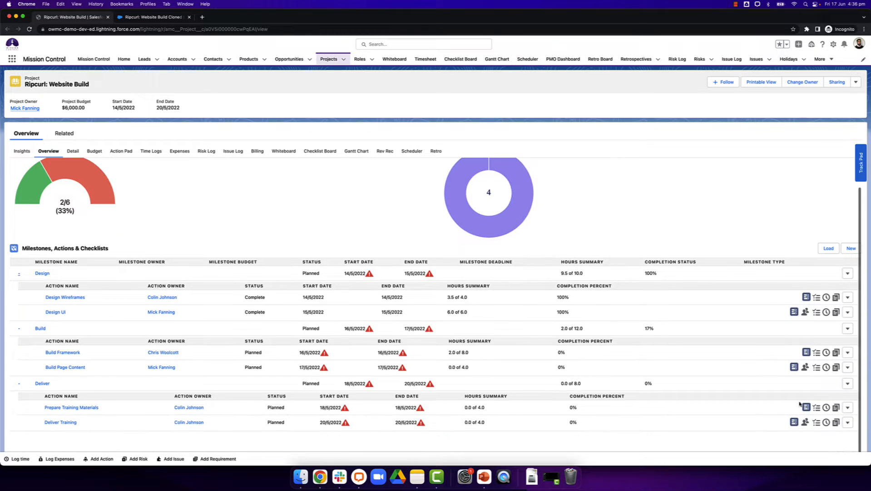
mouse_move(805, 422)
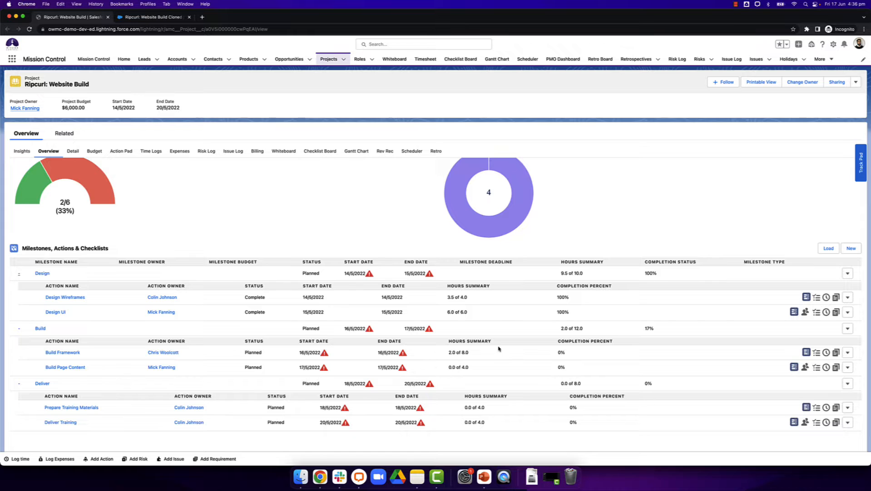
scroll(496, 351, up, 2)
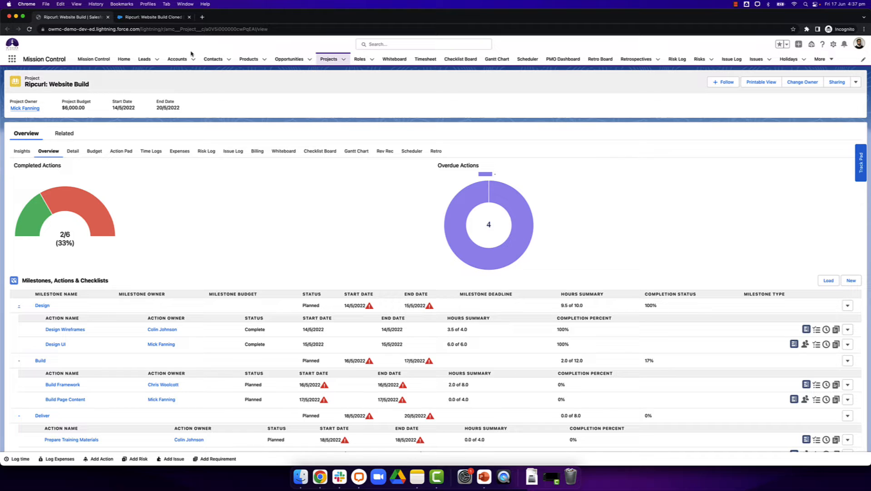
Open the Whiteboard of both the original and the cloned project and compare the status of their actions.
click(281, 155)
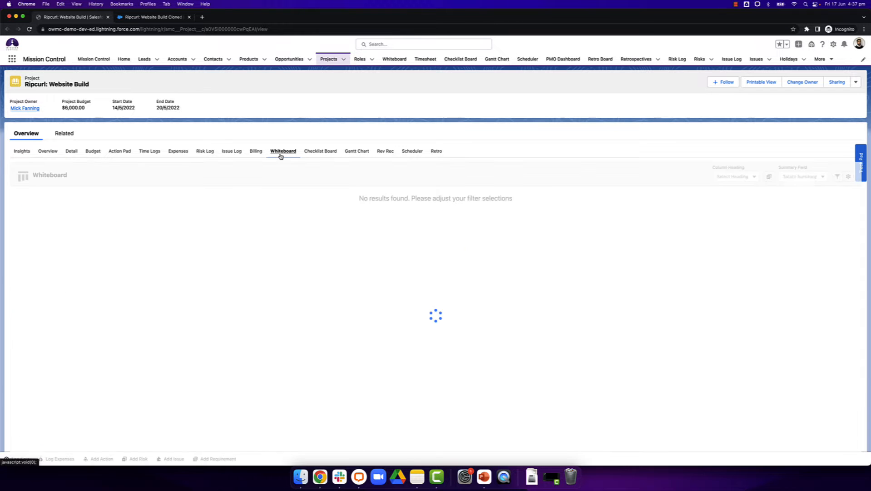
click(150, 18)
click(277, 151)
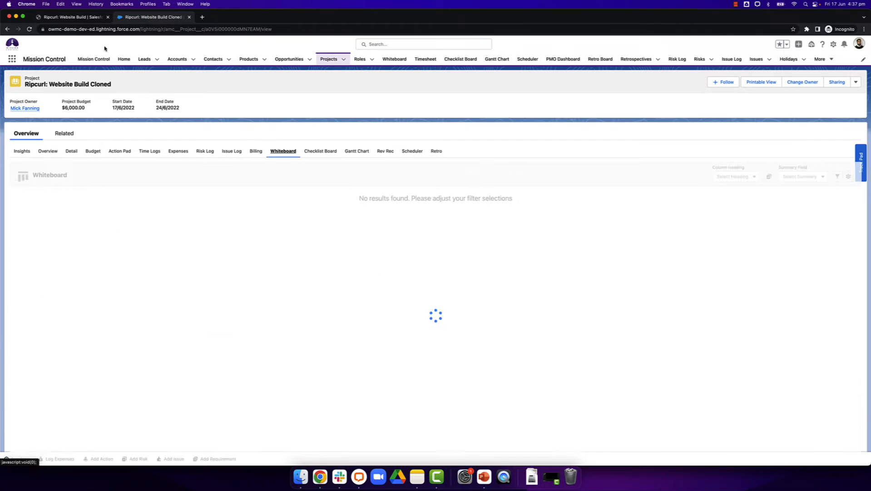
click(62, 18)
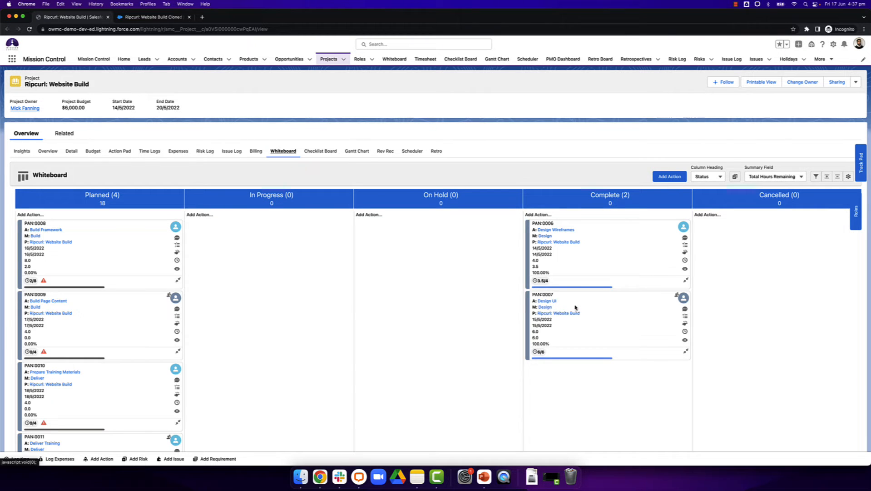
click(172, 18)
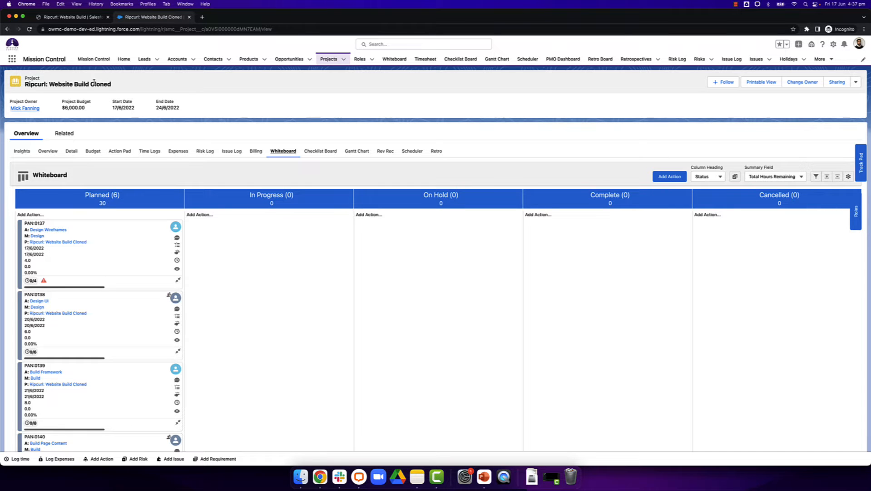
scroll(122, 234, down, 3)
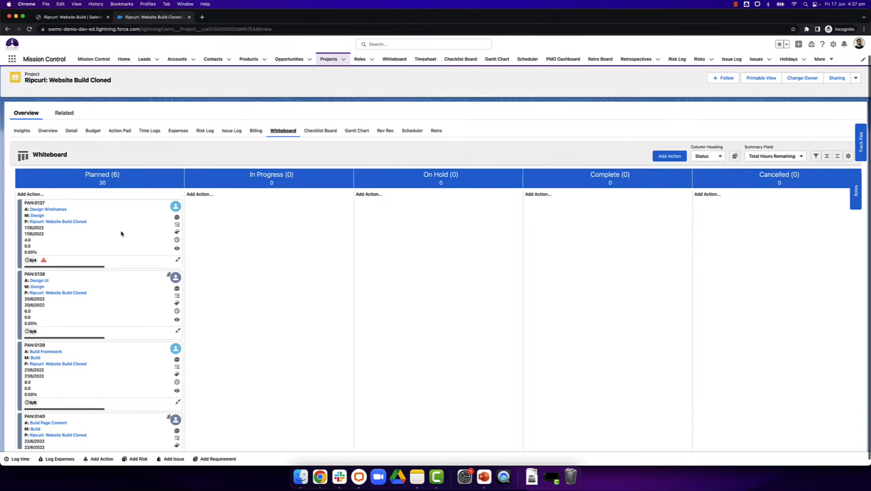
scroll(121, 233, down, 5)
scroll(224, 243, up, 2)
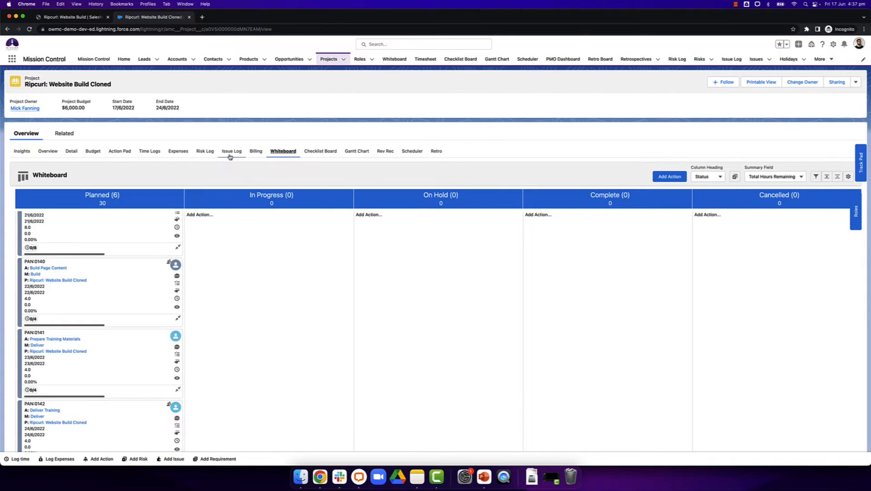
Open the Risk Log in both the original and the cloned project to compare the recorded risks.
click(67, 18)
click(205, 151)
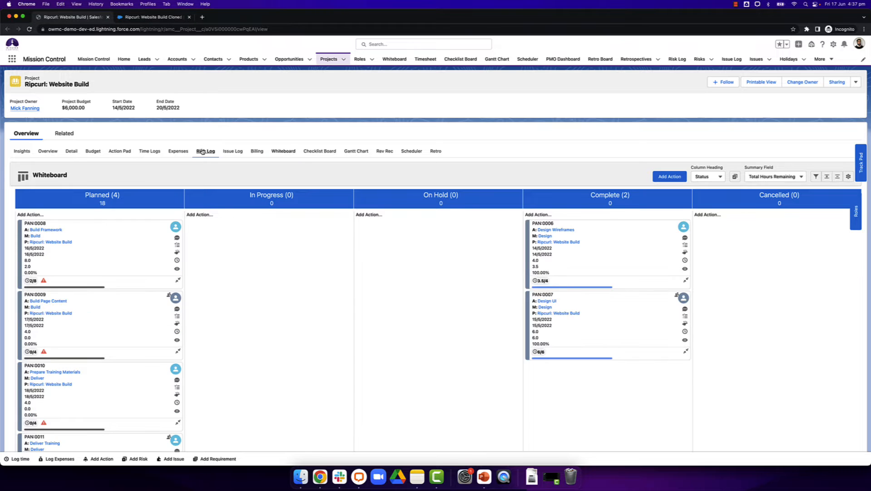
click(147, 21)
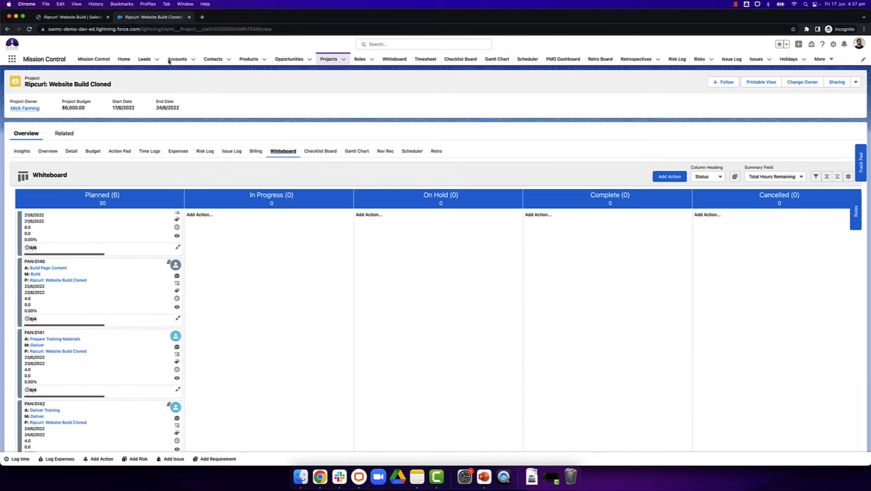
click(205, 151)
click(87, 18)
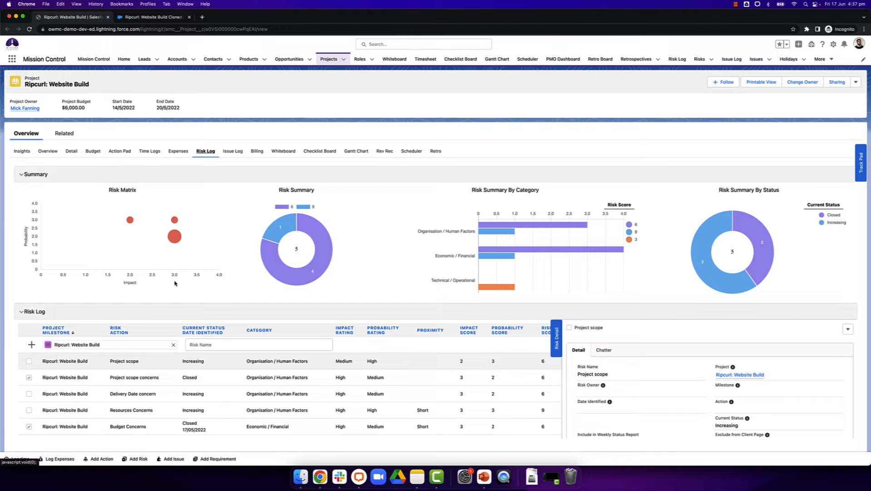
View the Issue Log of the cloned project, then go back to the original project.
key(ctrl+Tab)
click(231, 152)
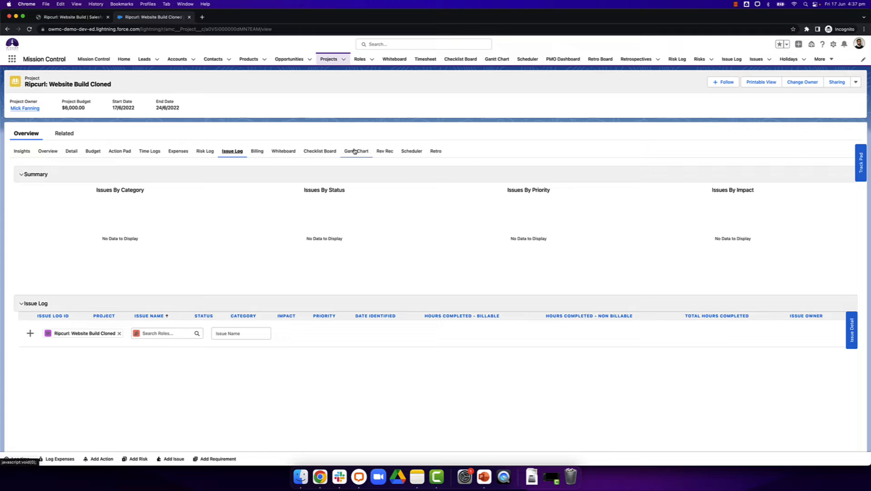
click(85, 18)
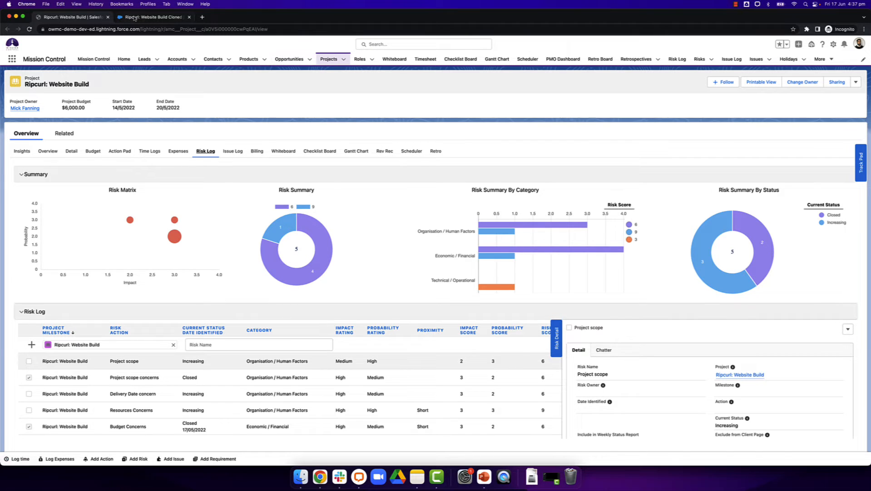
Edit the Ripcurl: Website Build Cloned project, mark it as a Template and save the record.
click(135, 18)
click(856, 82)
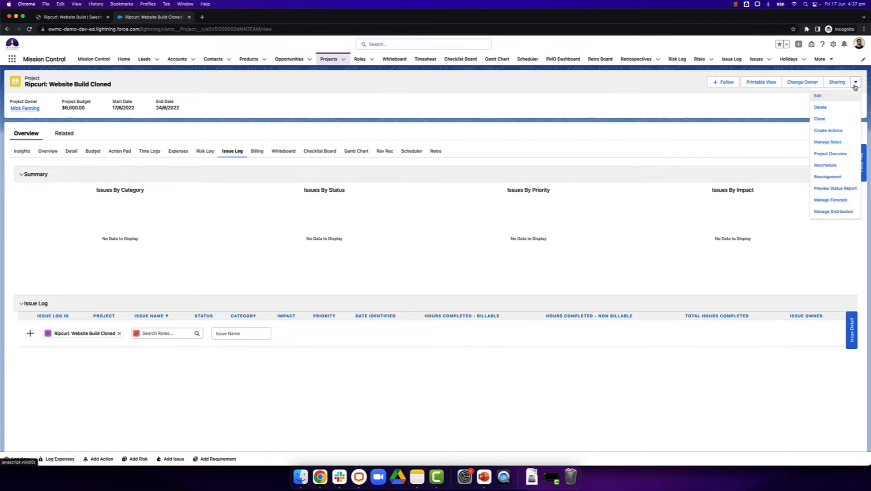
click(825, 98)
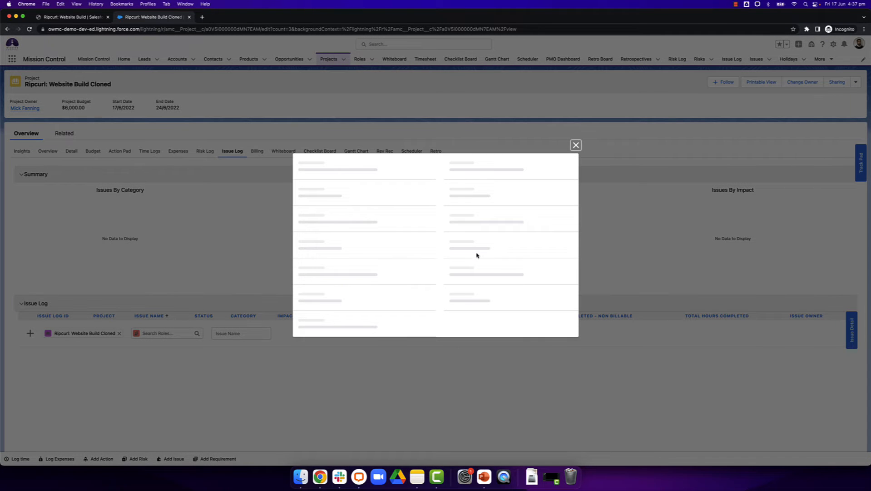
scroll(472, 253, down, 20)
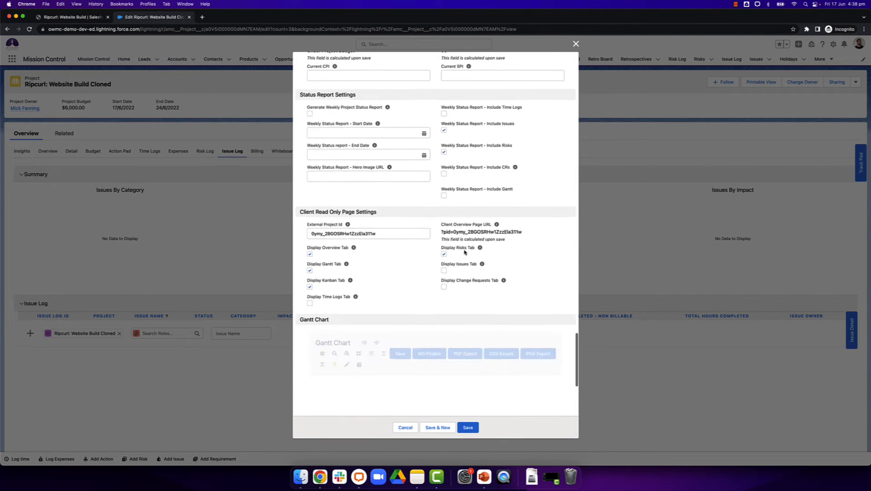
scroll(464, 252, down, 10)
click(444, 341)
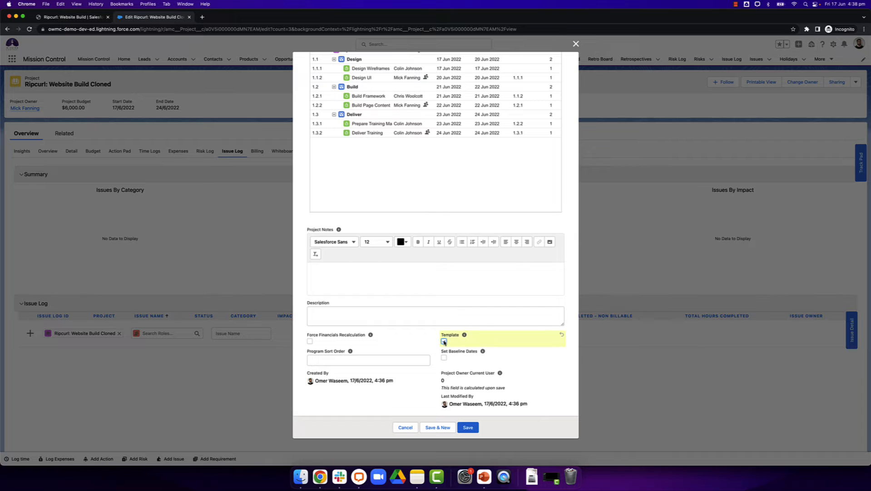
click(466, 429)
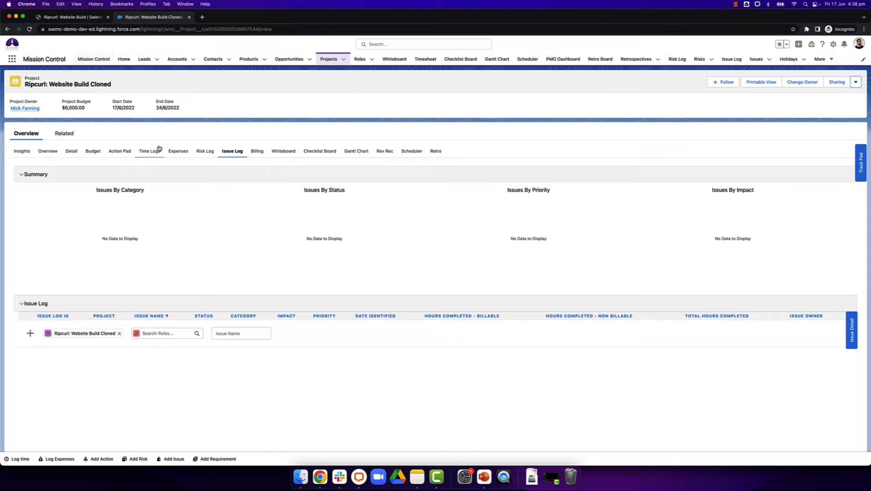
Open the Mission Control console, then open the cloned template project in a separate browser tab and check its Whiteboard for actions.
click(96, 60)
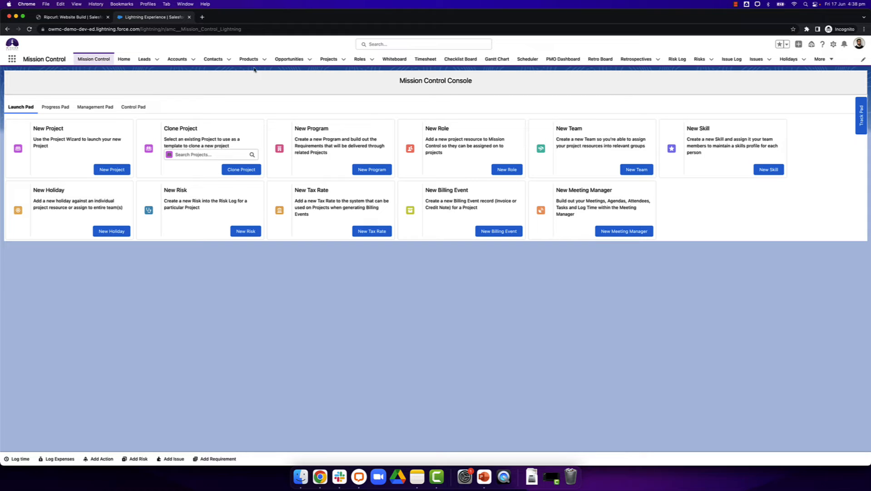
click(344, 60)
right_click(343, 98)
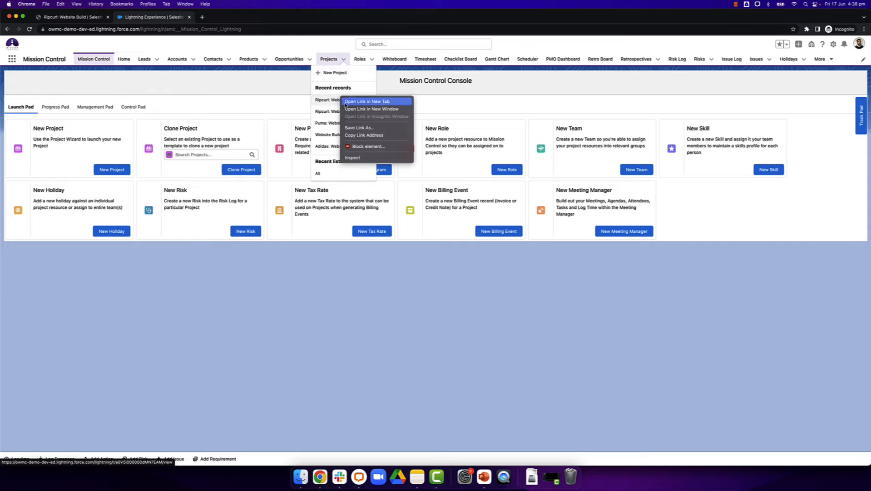
click(367, 101)
click(225, 19)
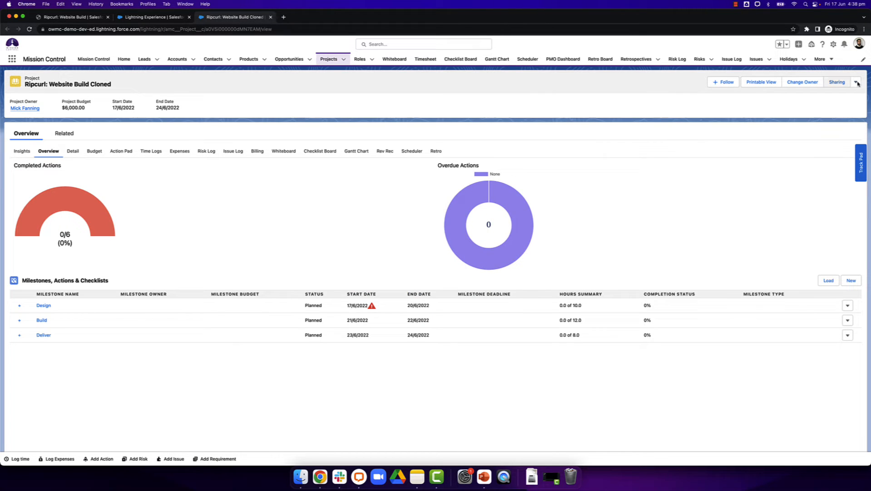
click(288, 152)
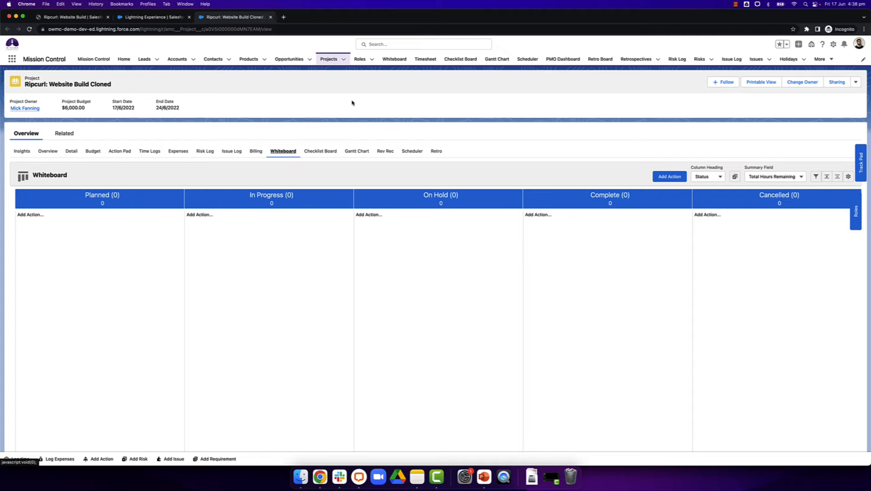
Open the Timesheet and search its project filter for Ripcurl to check whether the template project is offered.
click(422, 64)
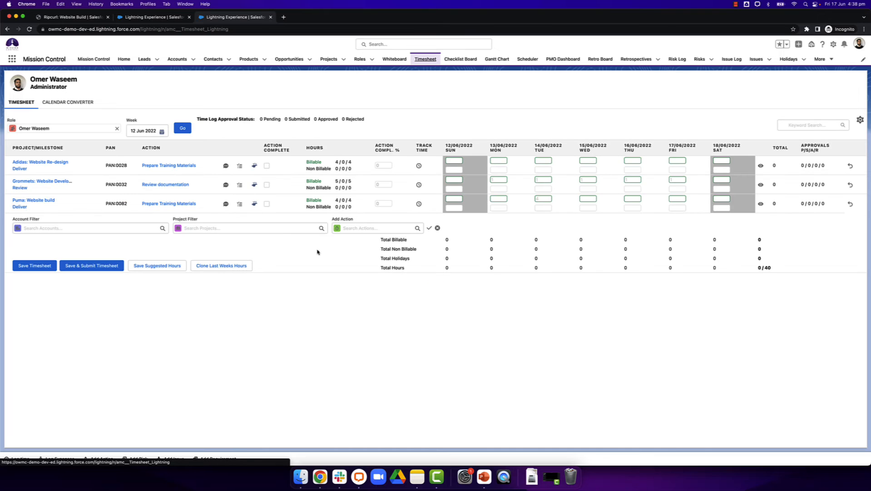
click(270, 228)
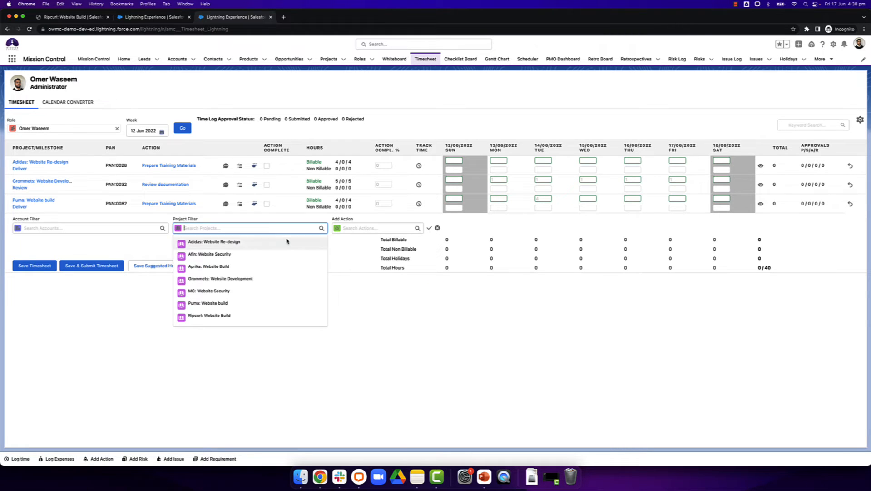
click(347, 297)
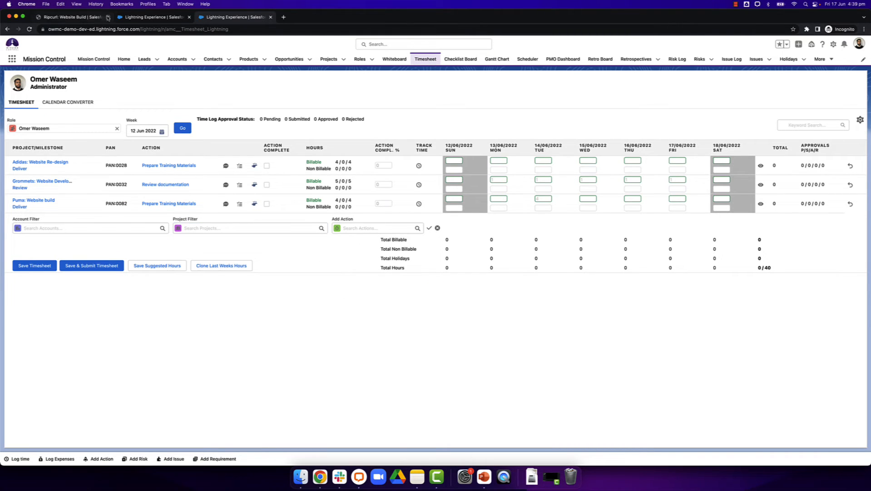
click(230, 227)
text(Ripcurl)
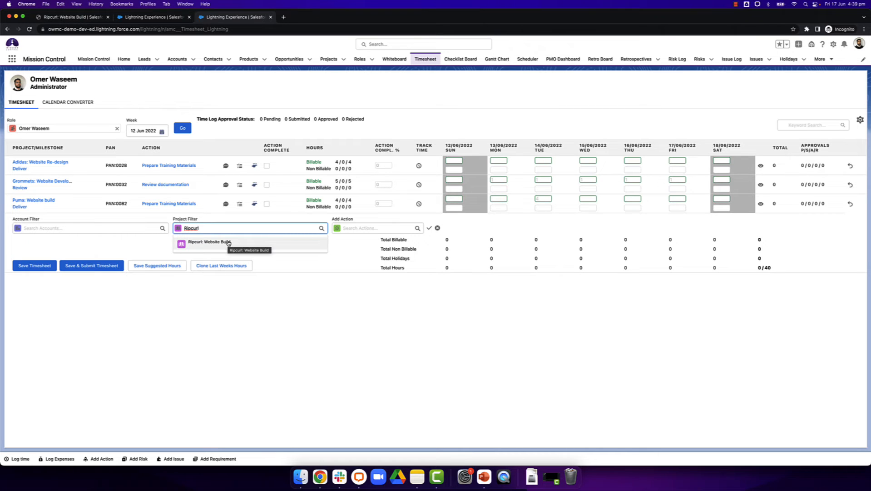
click(285, 290)
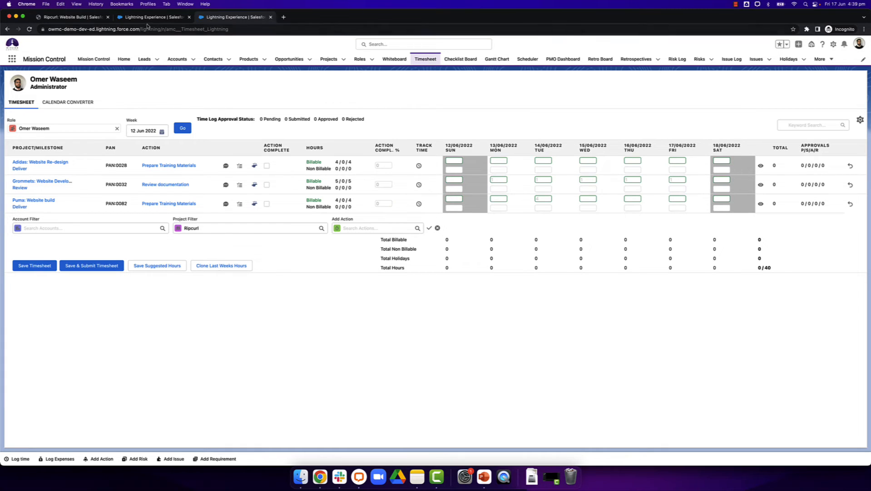
Start cloning the Ripcurl: Website Build Cloned template from the Mission Control console, naming the new project Ripcurl: Website Build Cloned from template.
click(94, 59)
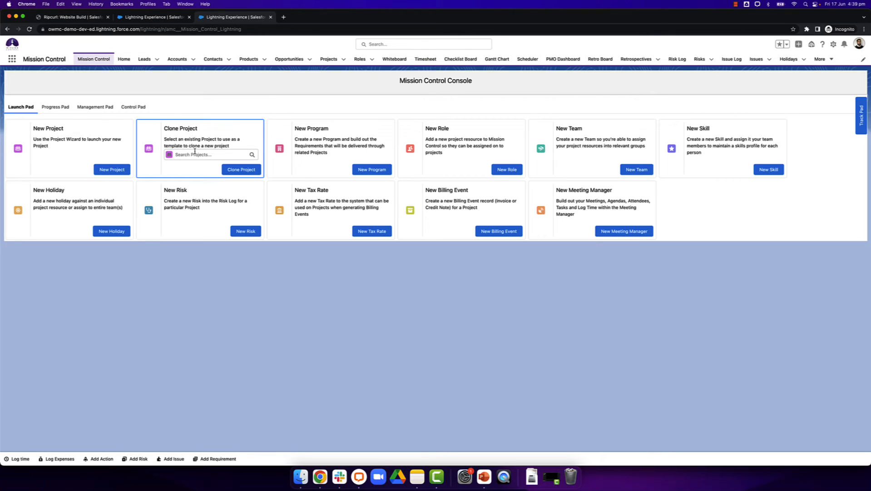
click(195, 152)
click(200, 167)
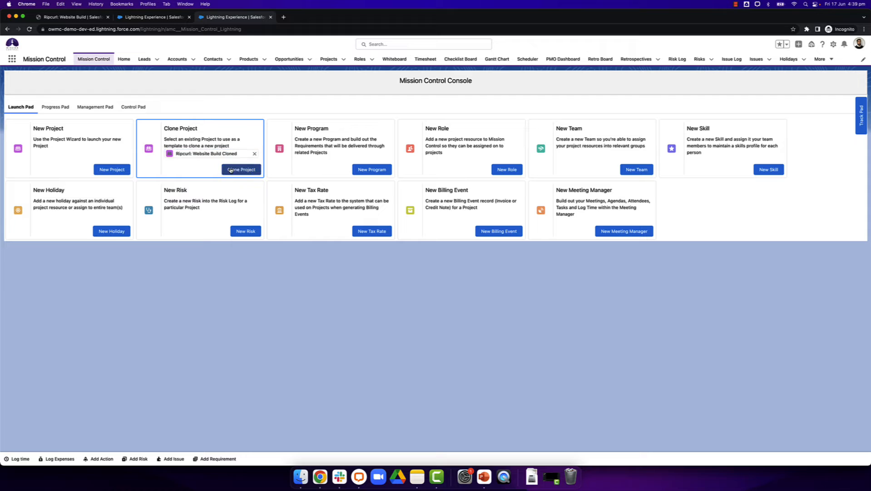
click(237, 169)
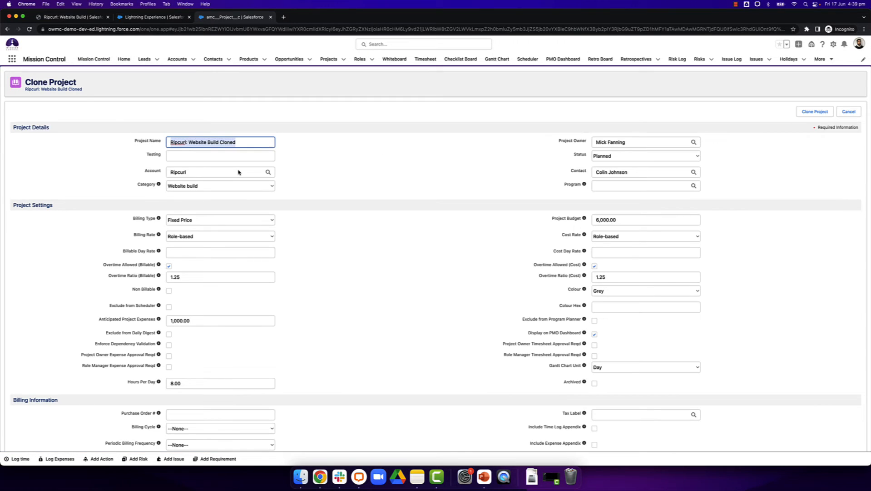
click(240, 143)
text(from template)
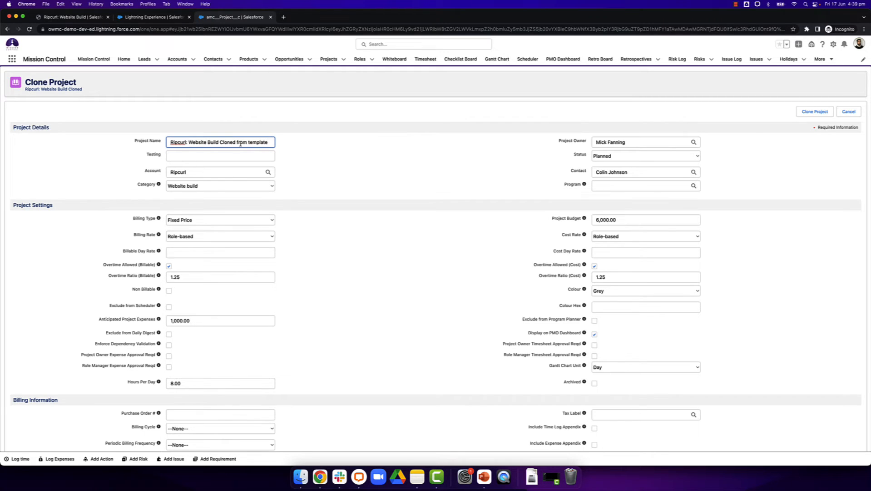
click(352, 168)
Turn off cloning of contributors and checklist items, review the milestones and actions, and create the cloned project.
scroll(415, 189, down, 5)
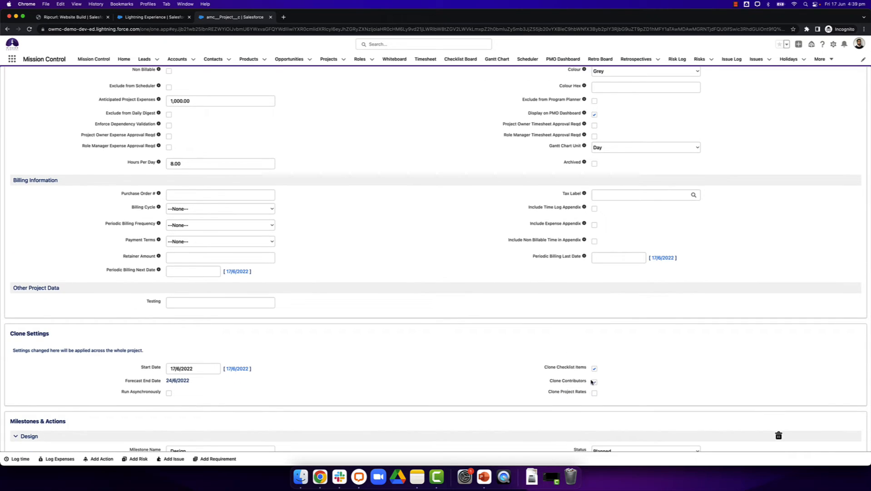
click(594, 382)
click(574, 369)
scroll(412, 366, down, 7)
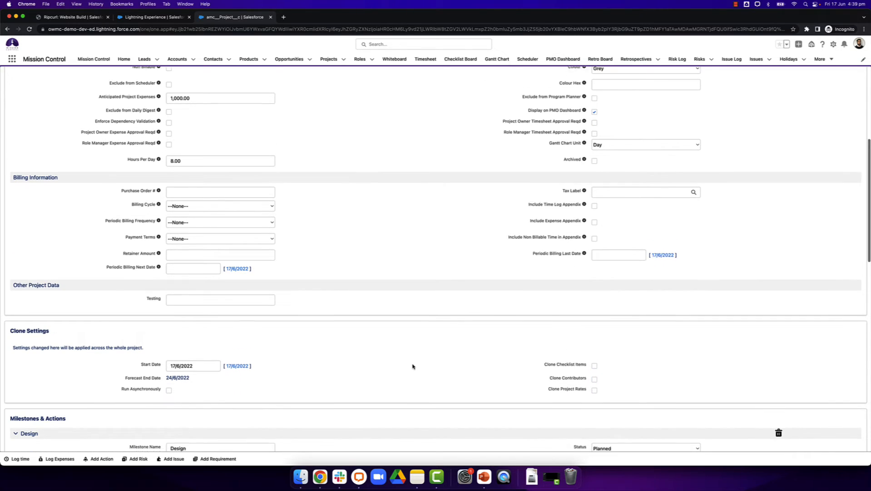
scroll(393, 259, down, 7)
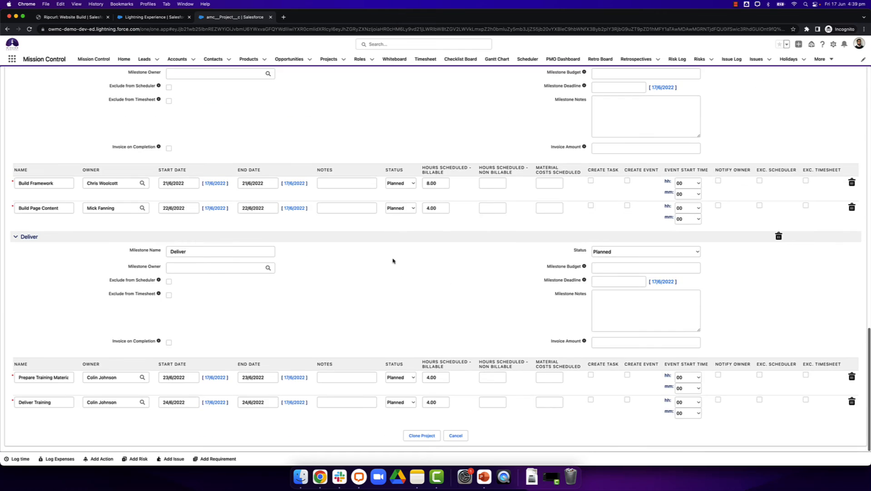
scroll(509, 296, up, 20)
click(801, 114)
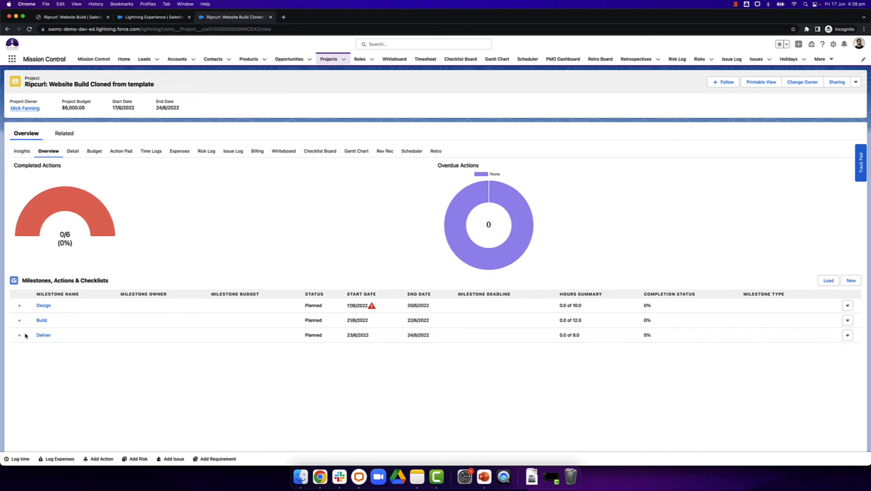
Expand the Deliver, Build and Design milestones of the new project to review their actions.
click(19, 335)
click(19, 323)
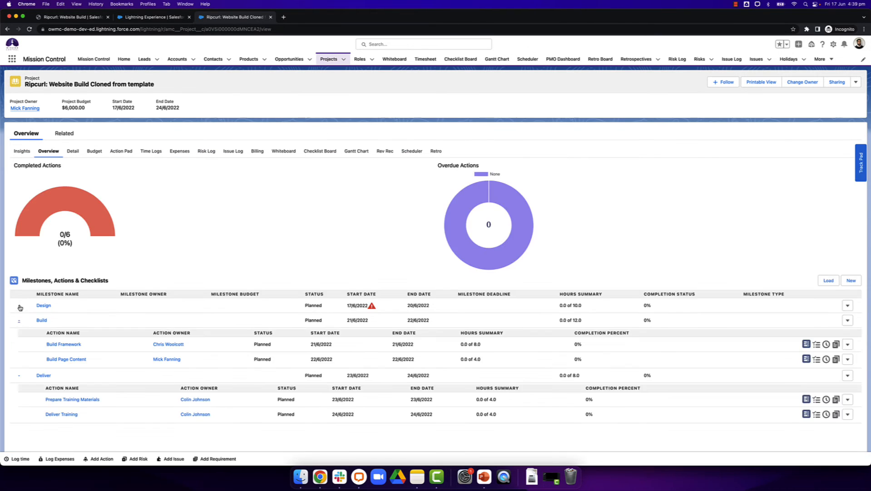
click(19, 306)
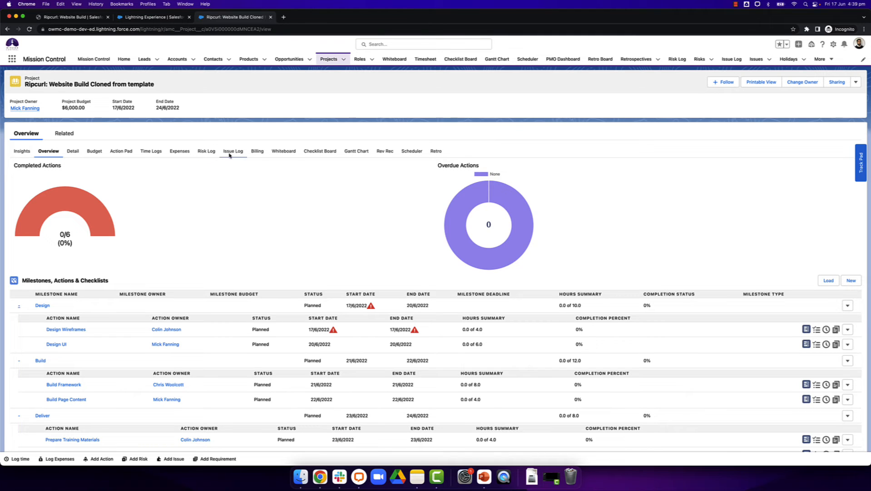
Open the new project's Whiteboard and look through its action cards.
click(318, 151)
click(291, 154)
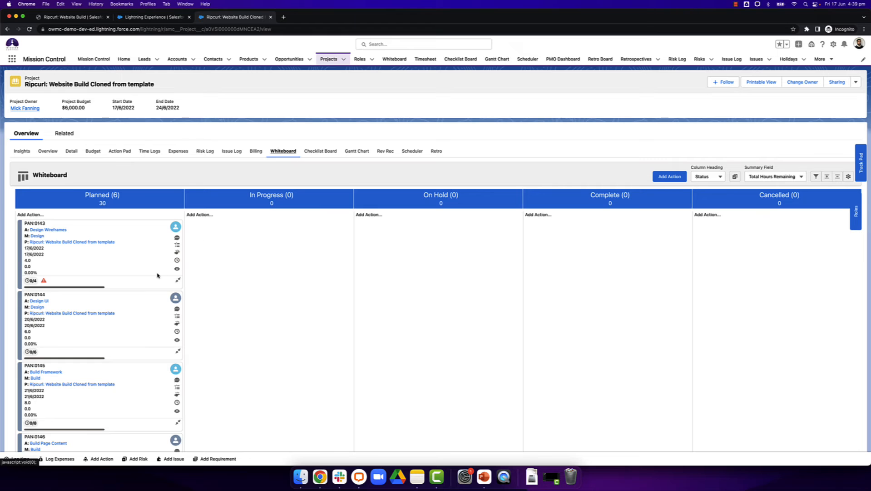
scroll(137, 336, down, 3)
scroll(137, 336, up, 3)
Open the Clone Project form for the Ripcurl: Website Build Cloned from template project to examine its fields.
click(856, 82)
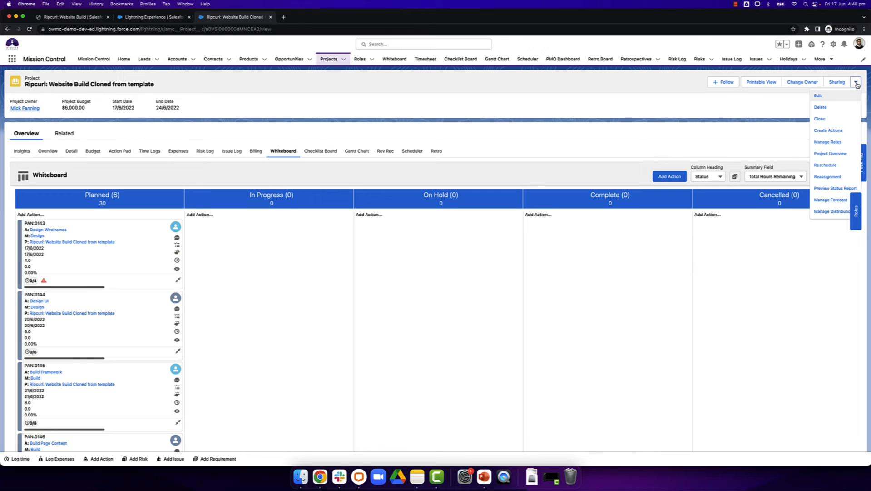
click(830, 119)
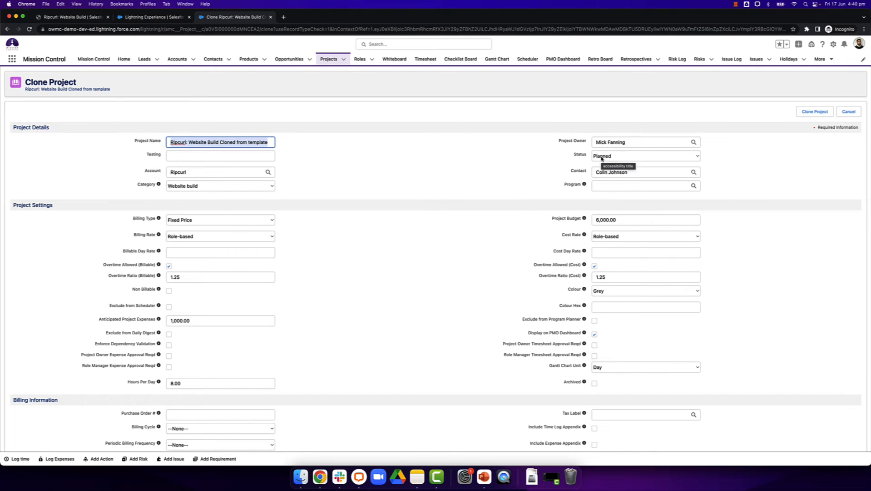
click(453, 249)
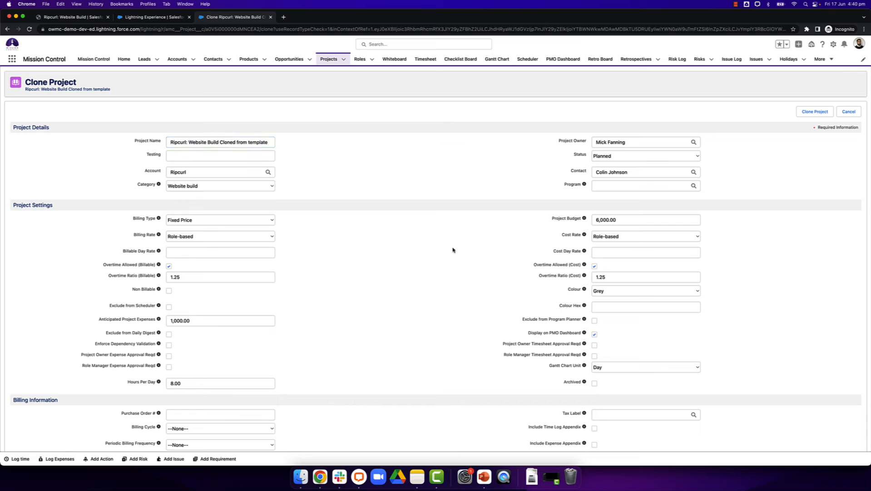
Open Salesforce Setup, search the Object Manager for Project and open the Project object.
click(834, 45)
click(803, 64)
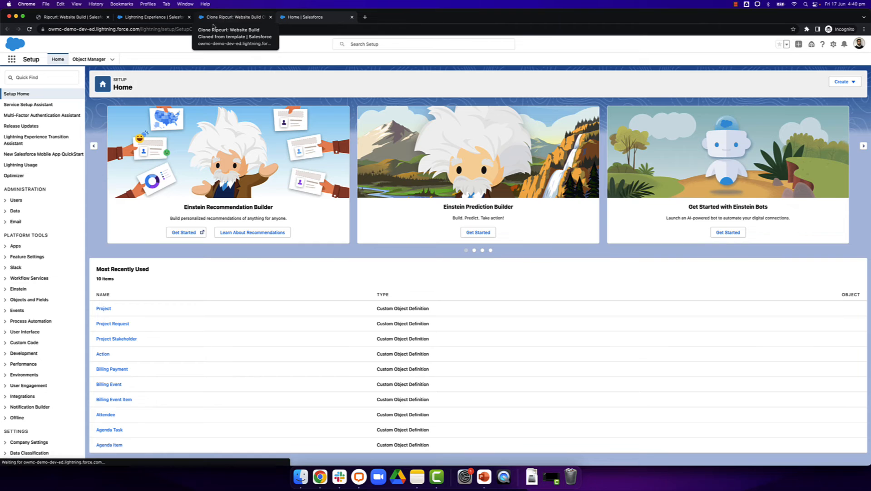
click(89, 59)
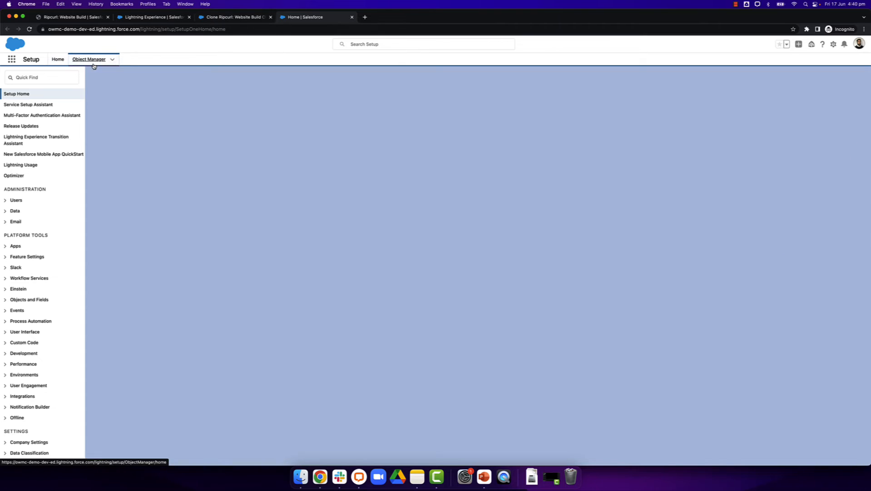
click(763, 82)
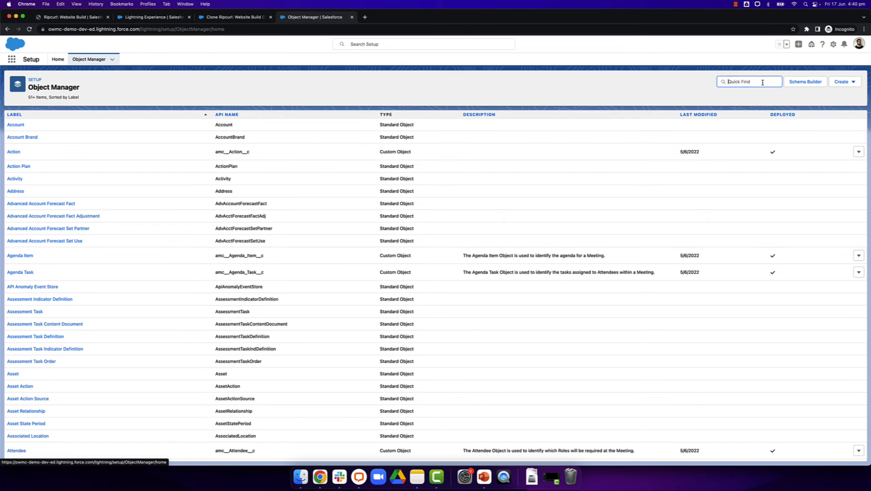
text(Project)
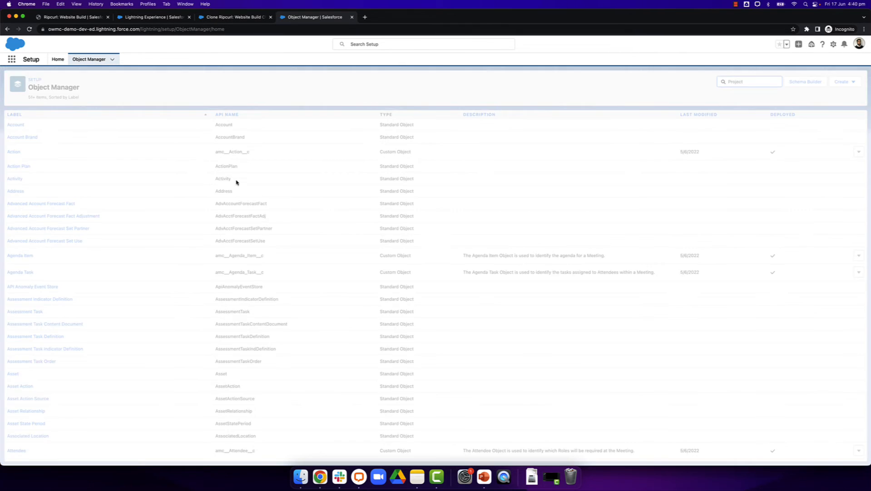
click(15, 140)
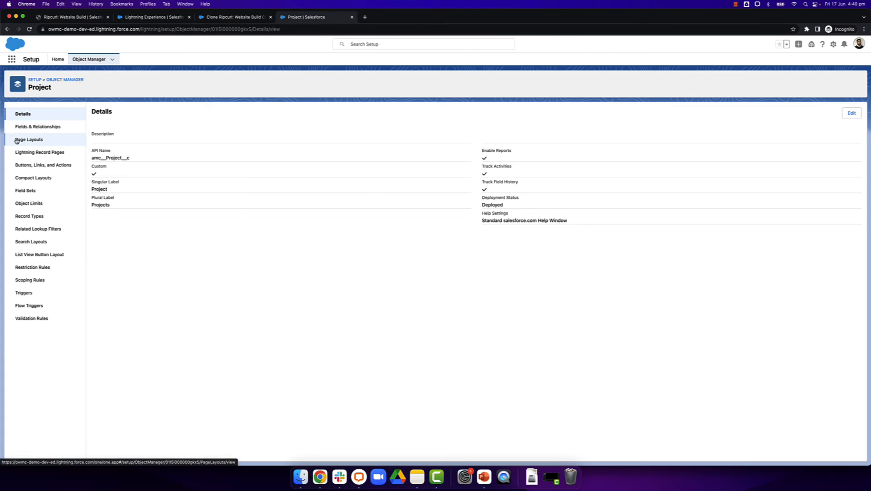
Show the Project object's field sets and open the Custom Clone Fields set in a separate browser tab.
click(37, 192)
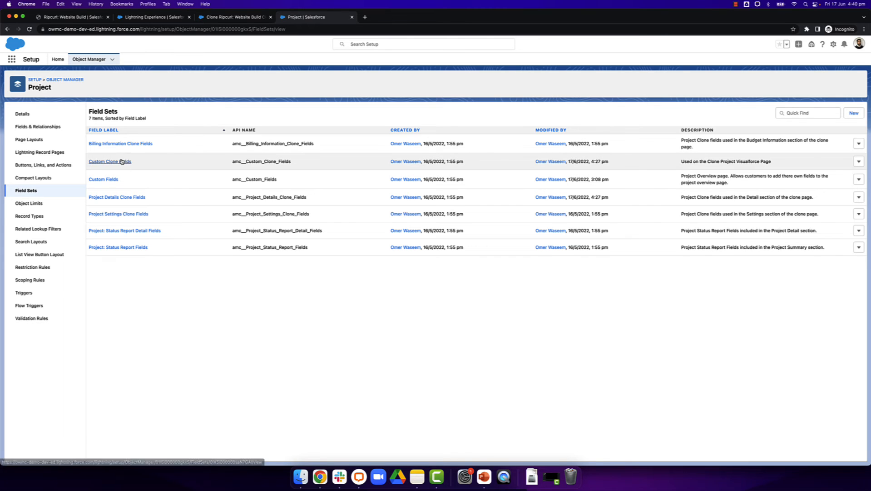
right_click(121, 159)
click(129, 162)
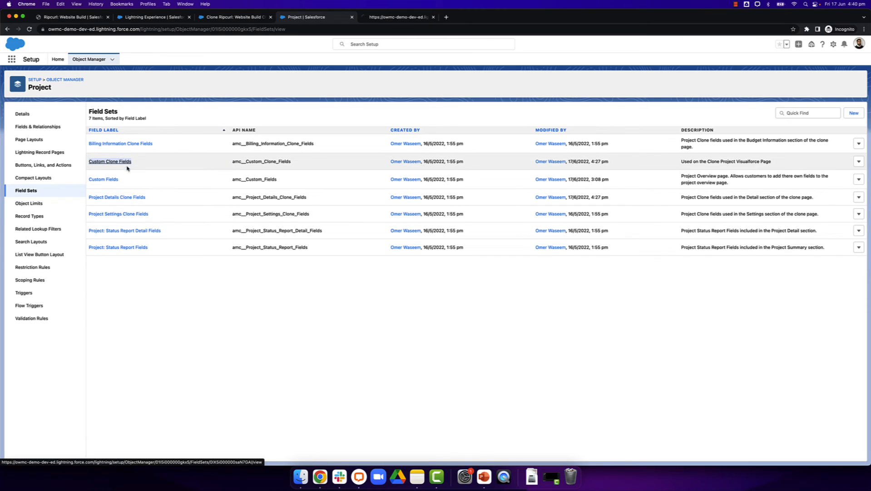
Open the Project Details Clone Fields set in a separate browser tab and add the Opportunity field below Program.
right_click(135, 197)
click(144, 200)
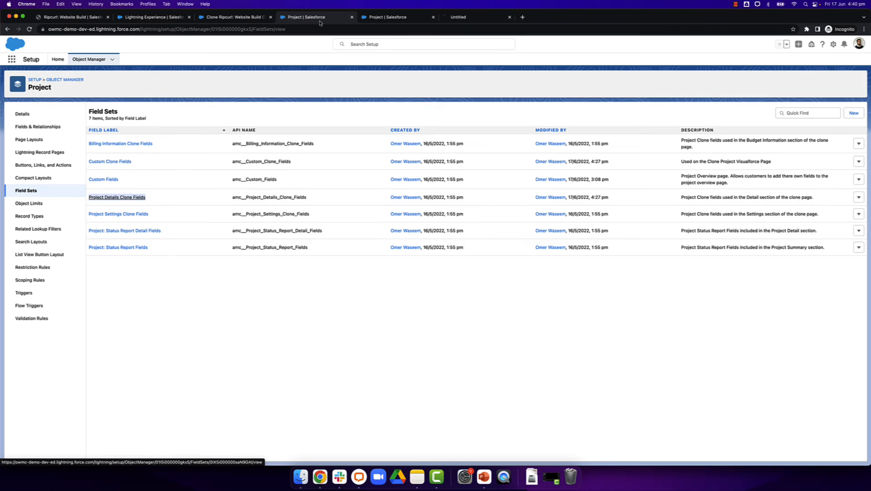
click(450, 18)
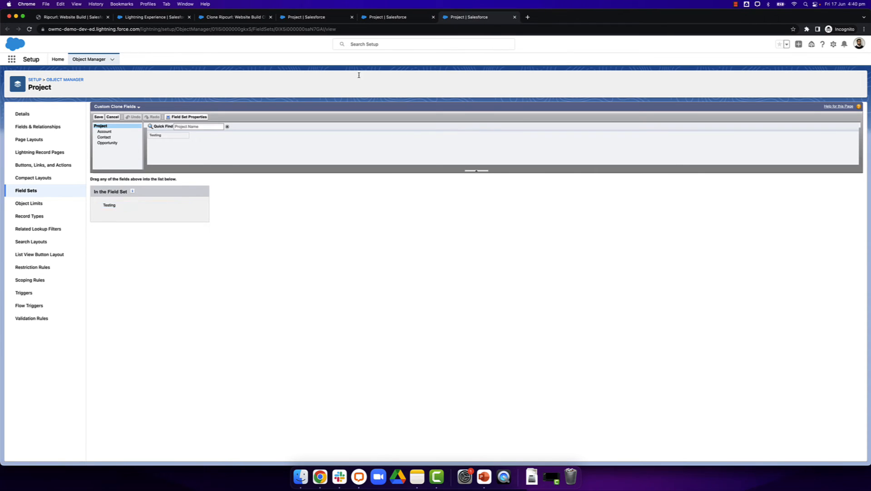
click(388, 18)
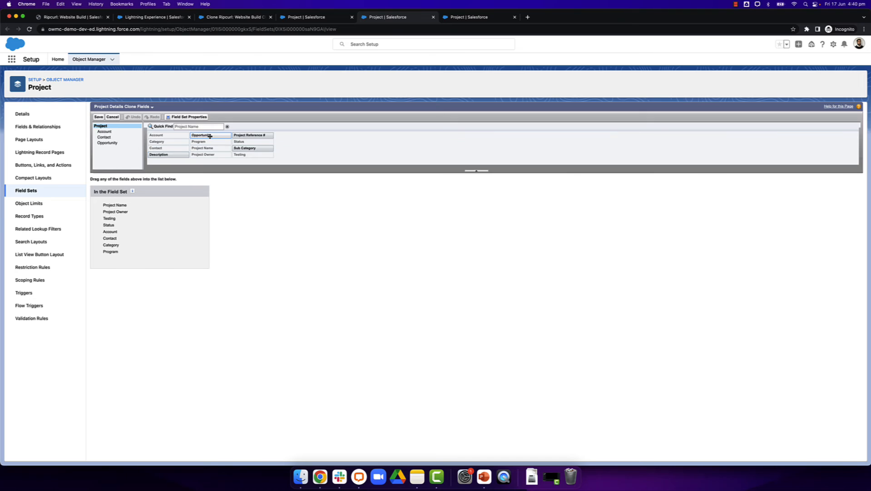
drag(210, 136, 121, 259)
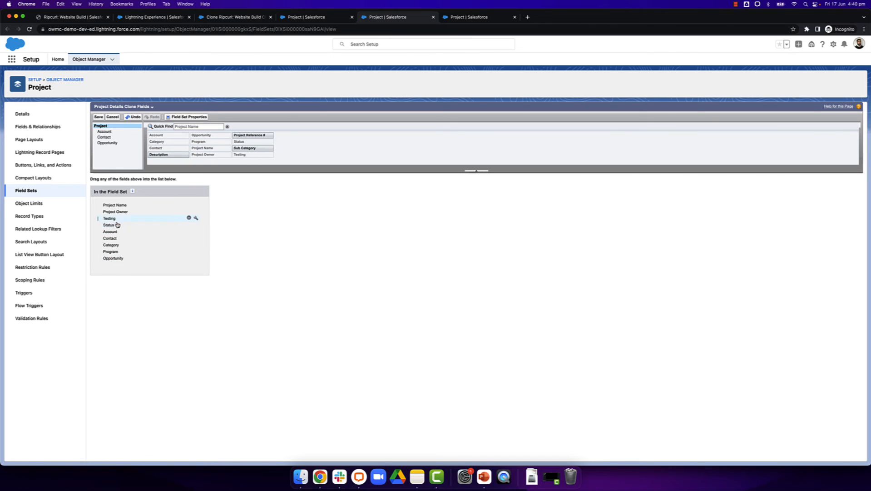
Remove the Testing field from the Custom Clone Fields set, and save both the Project Details and Custom Clone Fields sets.
mouse_move(116, 222)
mouse_down()
mouse_move(201, 173)
mouse_move(196, 152)
mouse_move(213, 153)
mouse_move(131, 228)
mouse_move(165, 143)
mouse_up()
click(463, 18)
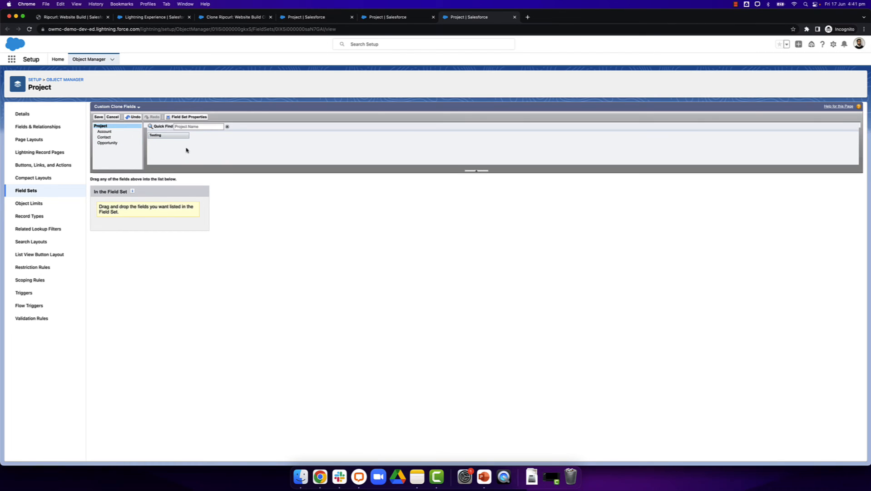
click(405, 18)
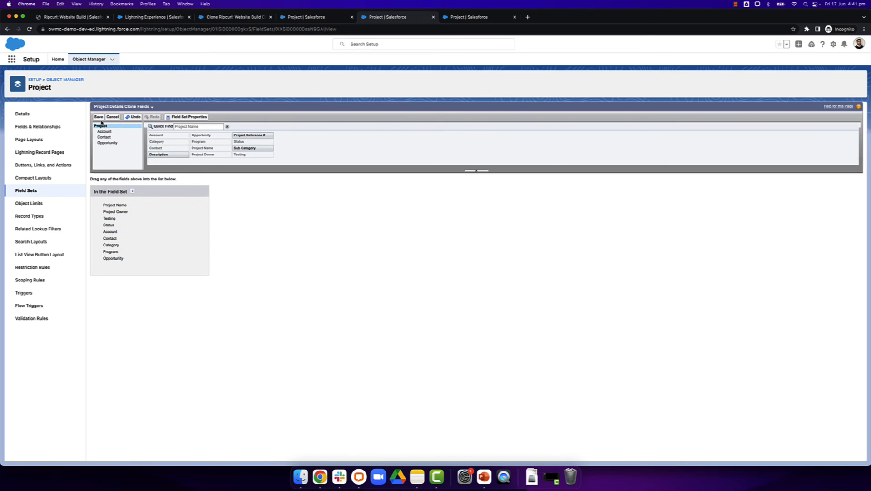
click(100, 117)
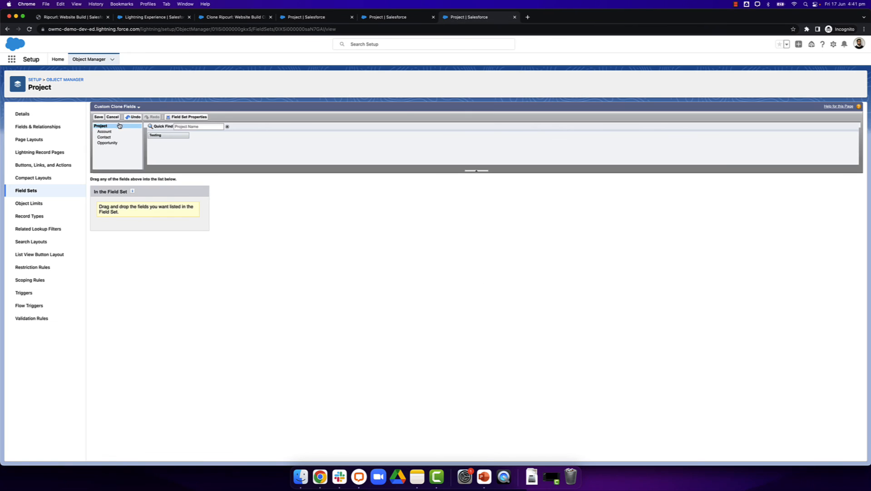
click(100, 118)
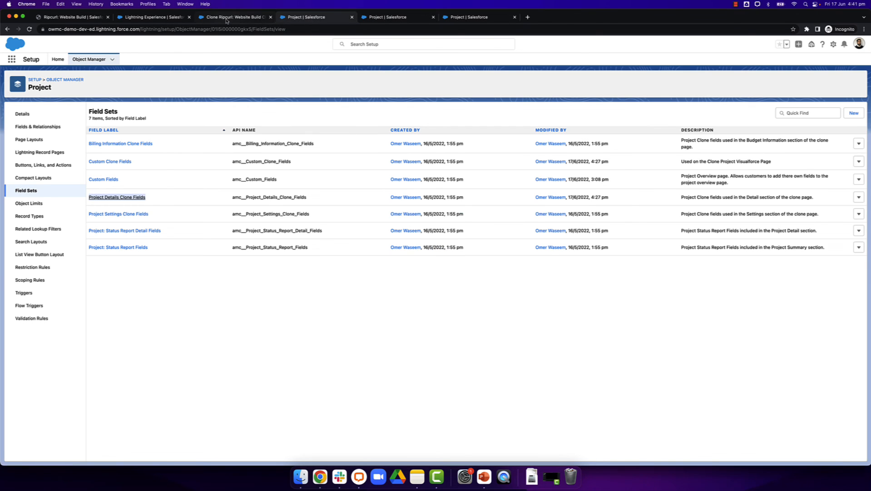
Return to the Projects list and reopen the Clone Project form for Ripcurl: Website Build Cloned from template.
click(217, 18)
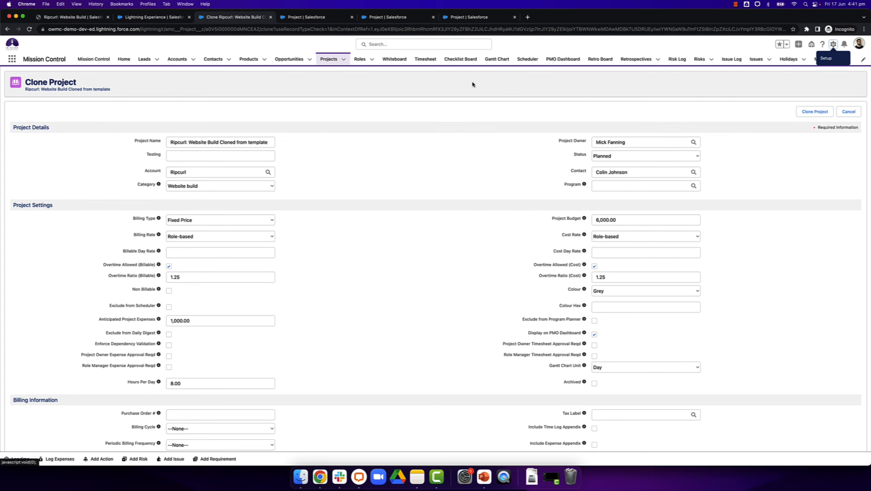
click(328, 59)
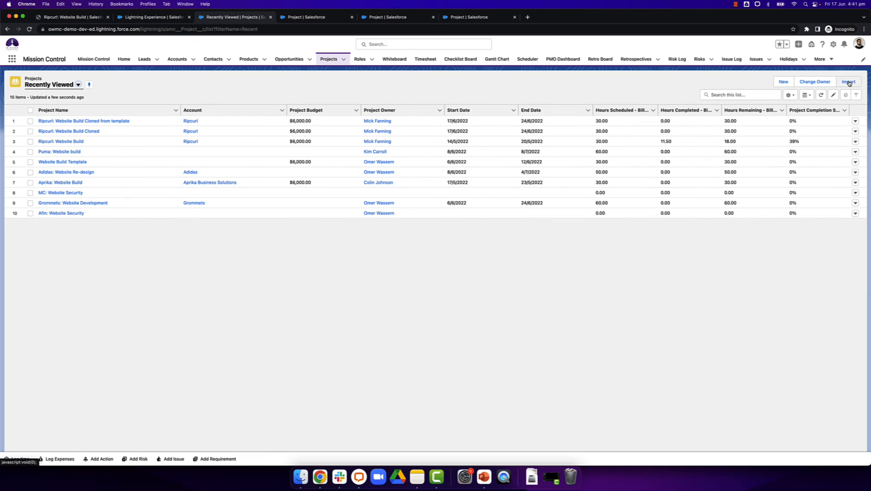
click(116, 121)
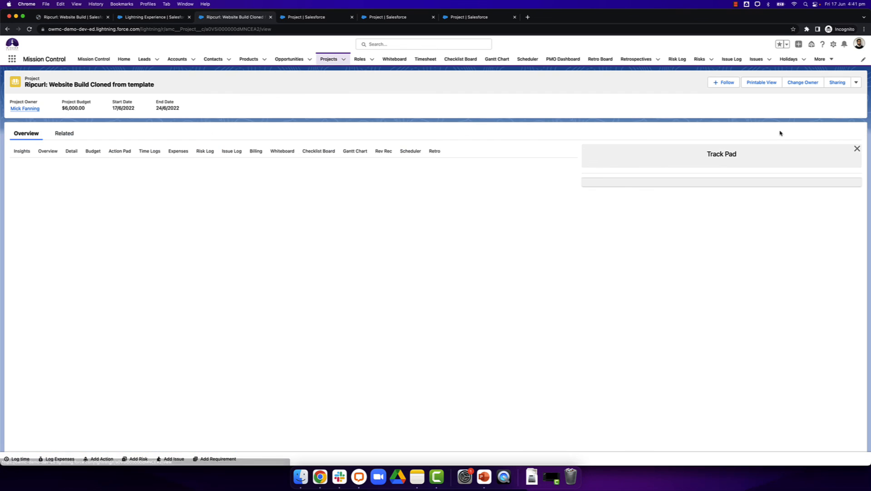
click(856, 82)
click(822, 120)
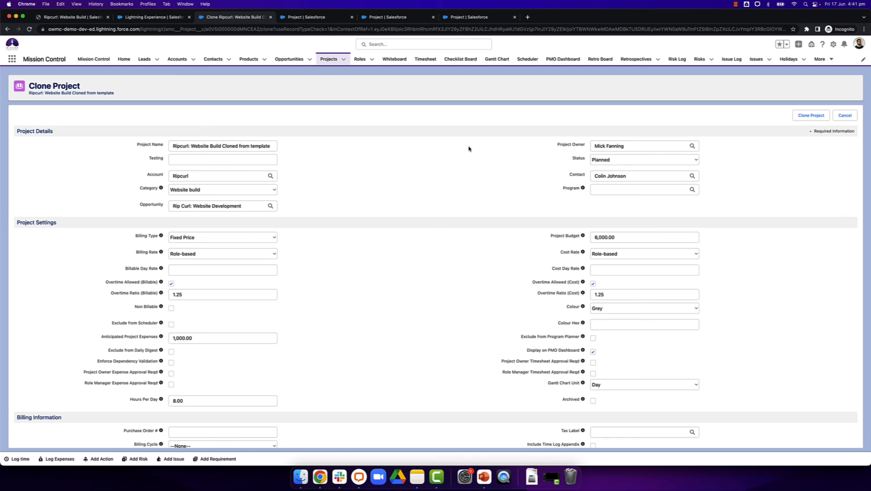
Check the Opportunity field in the Project Details section and review the clone form's sections down to Clone Settings.
click(348, 154)
double_click(150, 206)
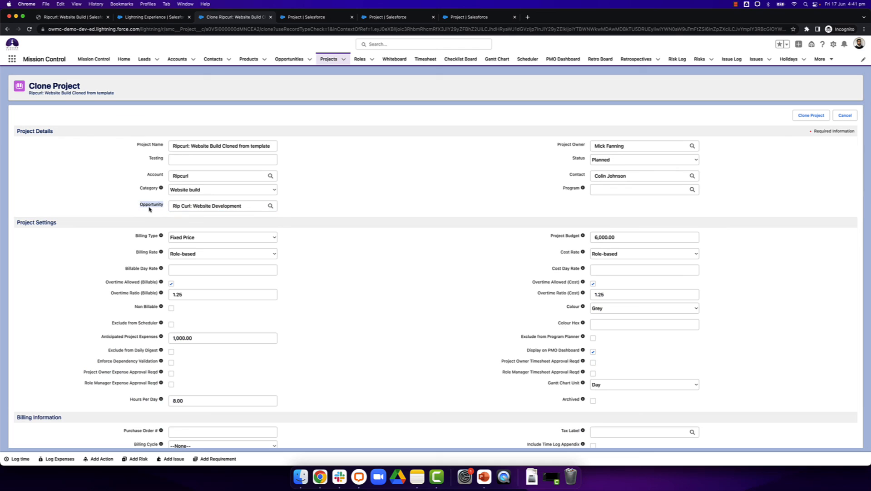
click(373, 254)
scroll(374, 254, down, 5)
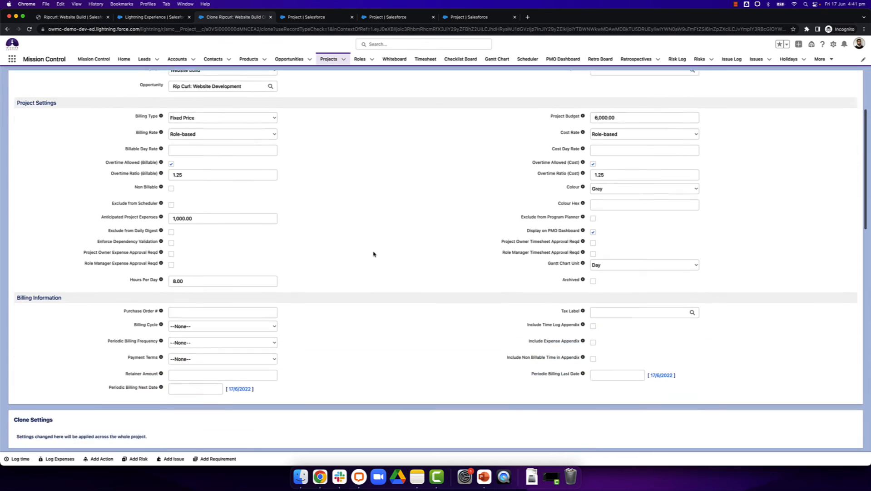
scroll(373, 254, down, 6)
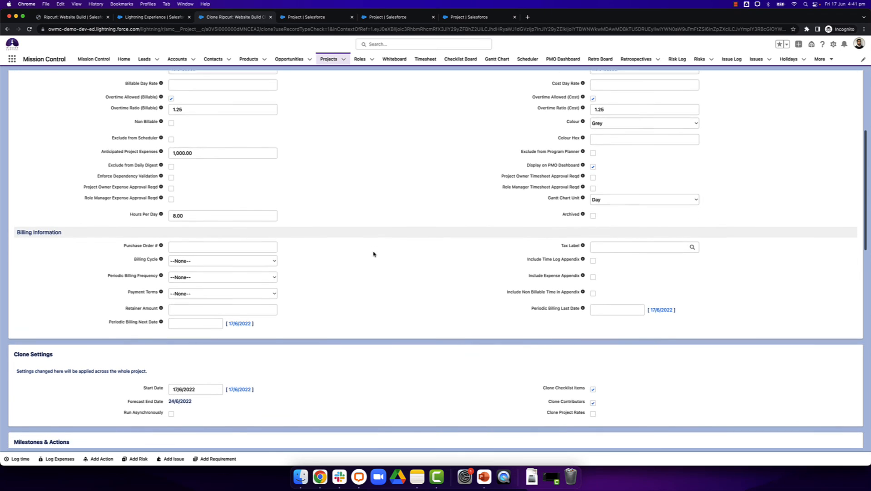
scroll(373, 254, up, 10)
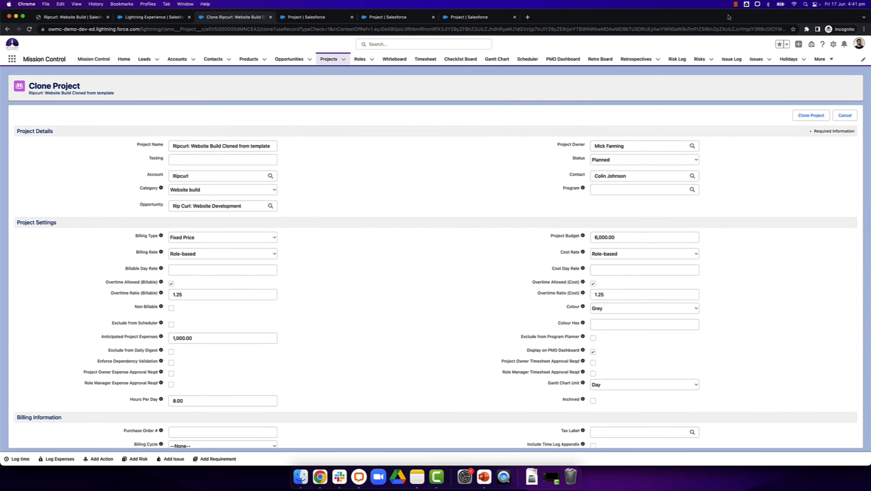